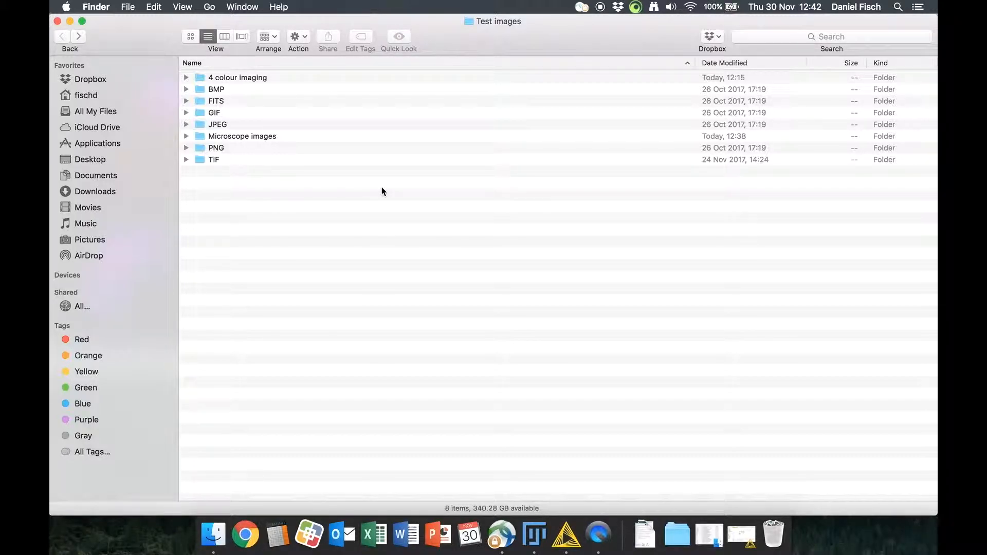
Step: Open the Microscope images folder and examine the composite and single-channel images behind its window before returning to the folder
{"action": "double_click", "coordinate": [267, 137]}
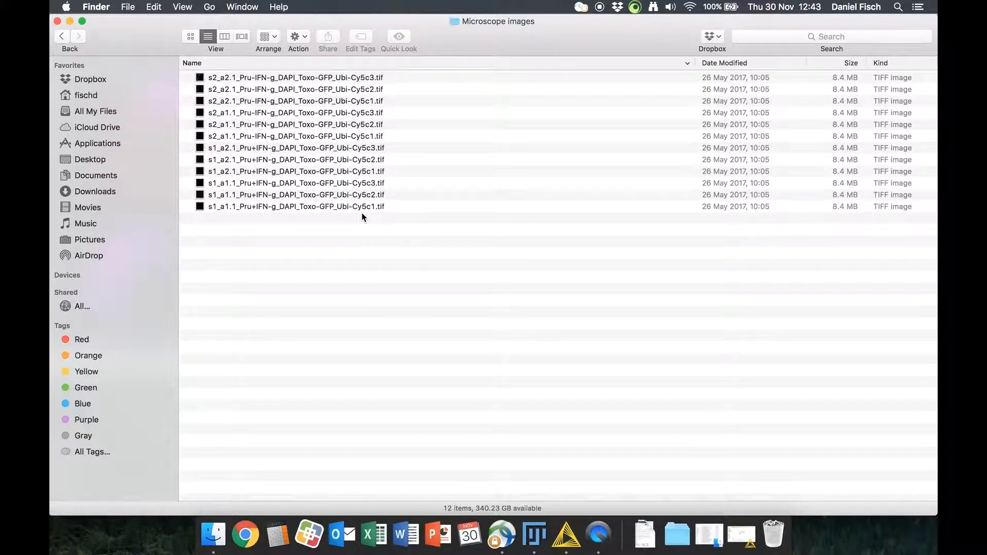
{"action": "left_click", "coordinate": [70, 22]}
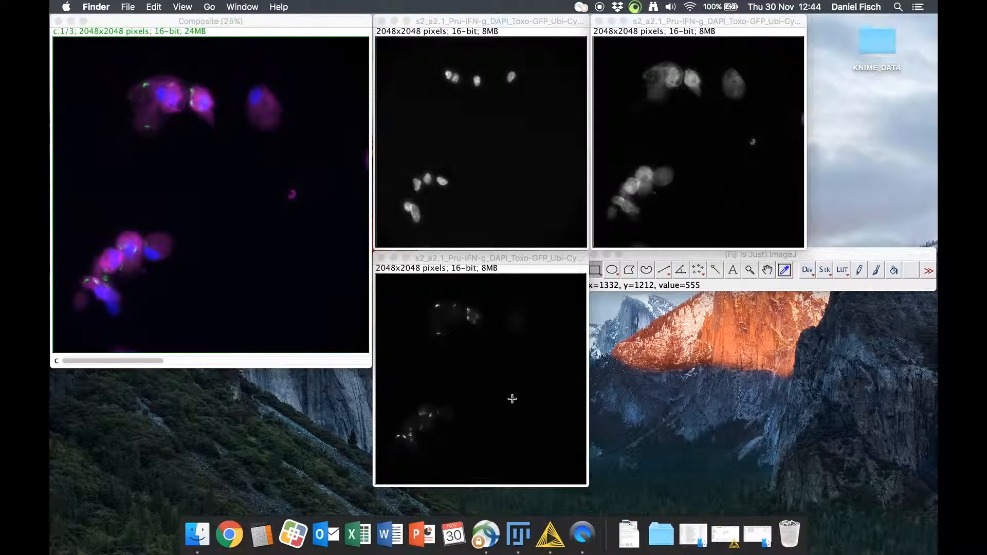
{"action": "left_click", "coordinate": [757, 535]}
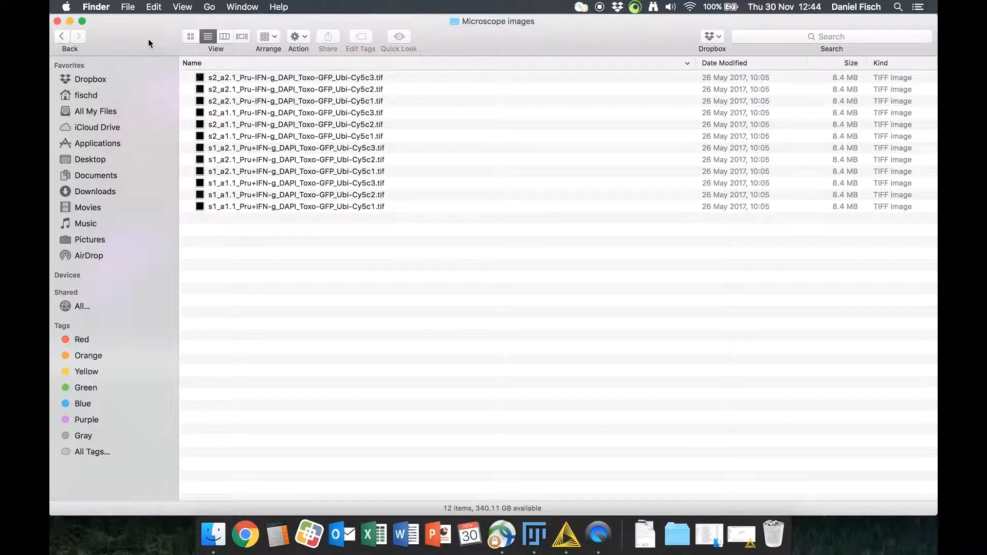
Step: Examine the file naming in the TIF folder of Test images, and go back to the Microscope images folder
{"action": "left_click", "coordinate": [62, 37]}
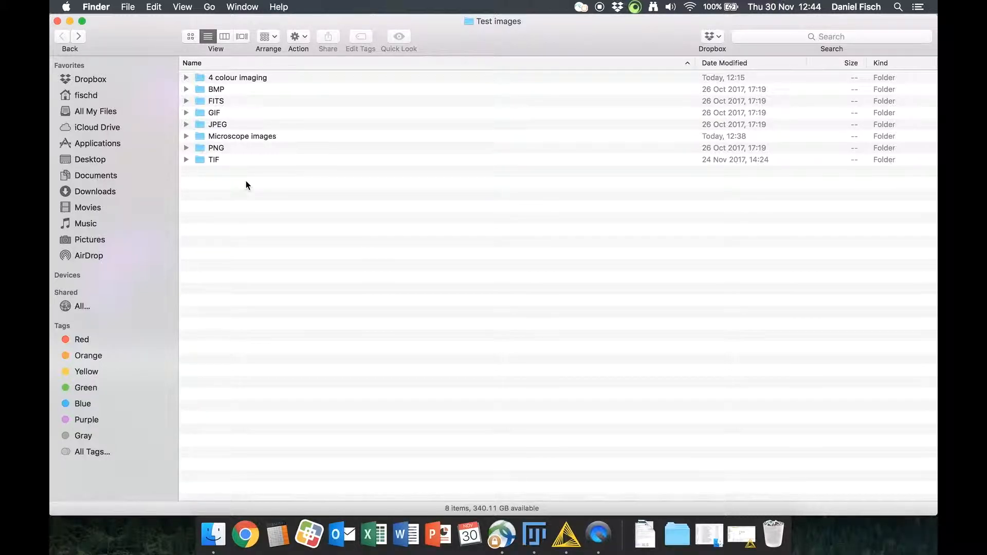
{"action": "double_click", "coordinate": [220, 160]}
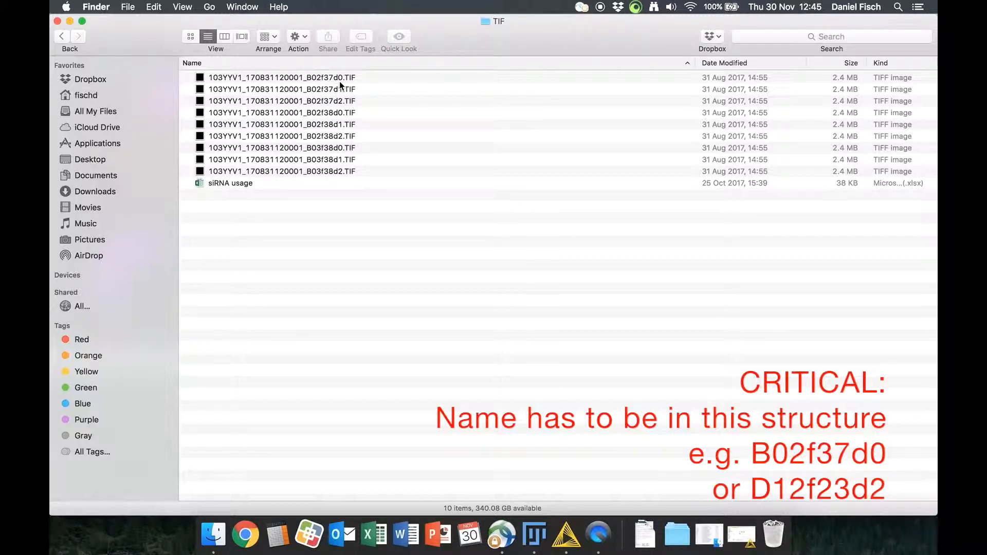
{"action": "left_click", "coordinate": [66, 34]}
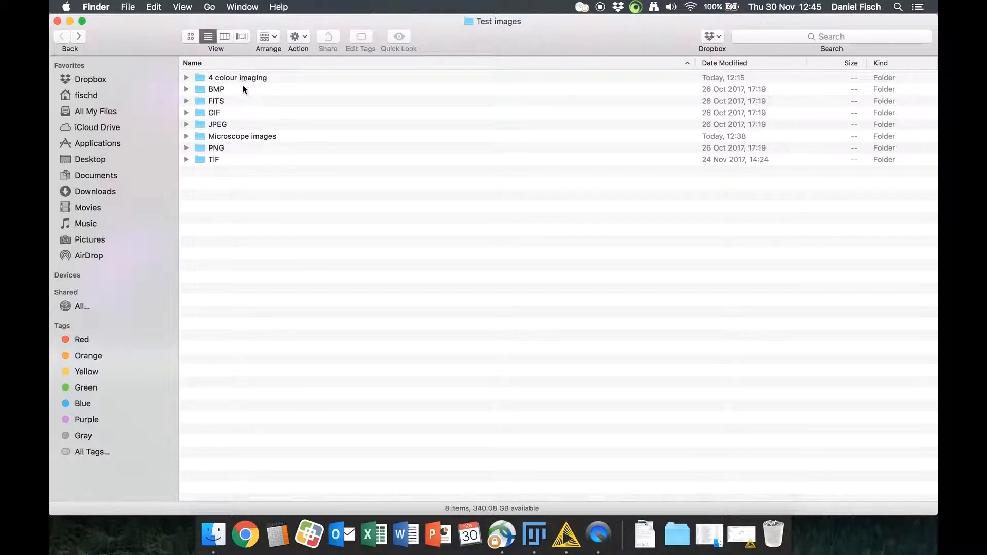
{"action": "double_click", "coordinate": [244, 135]}
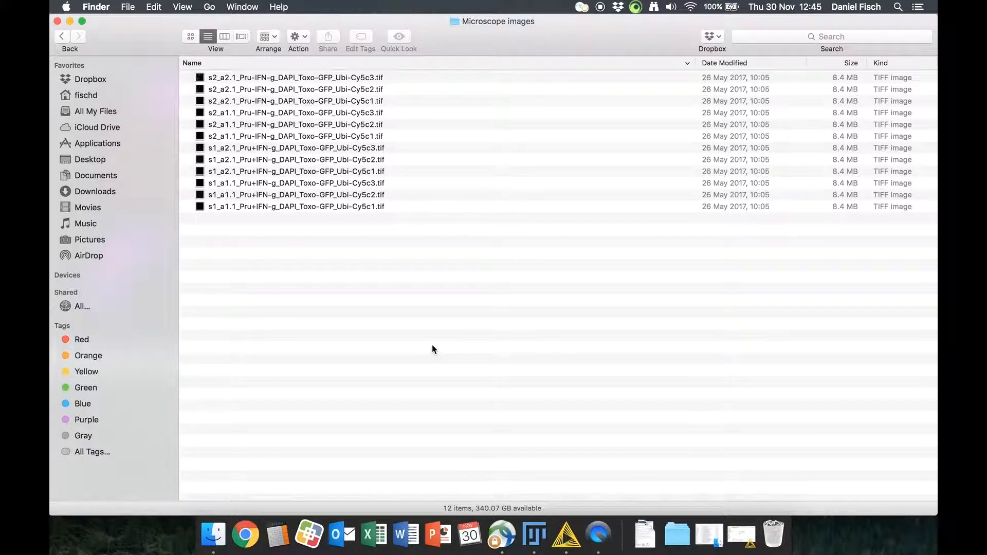
Step: Switch to KNIME and execute the CSV Reader node that reads the plate map
{"action": "left_click", "coordinate": [566, 535]}
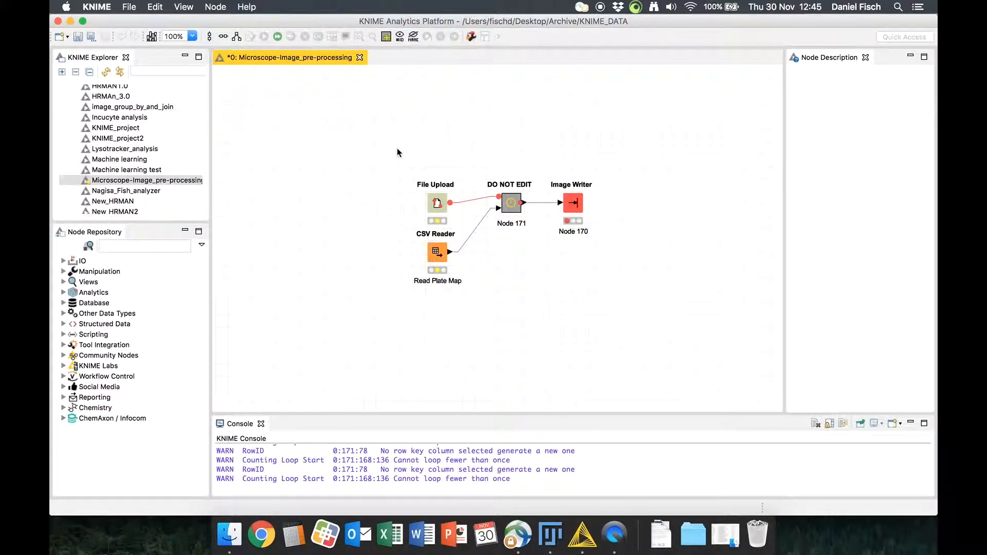
{"action": "left_click", "coordinate": [437, 254]}
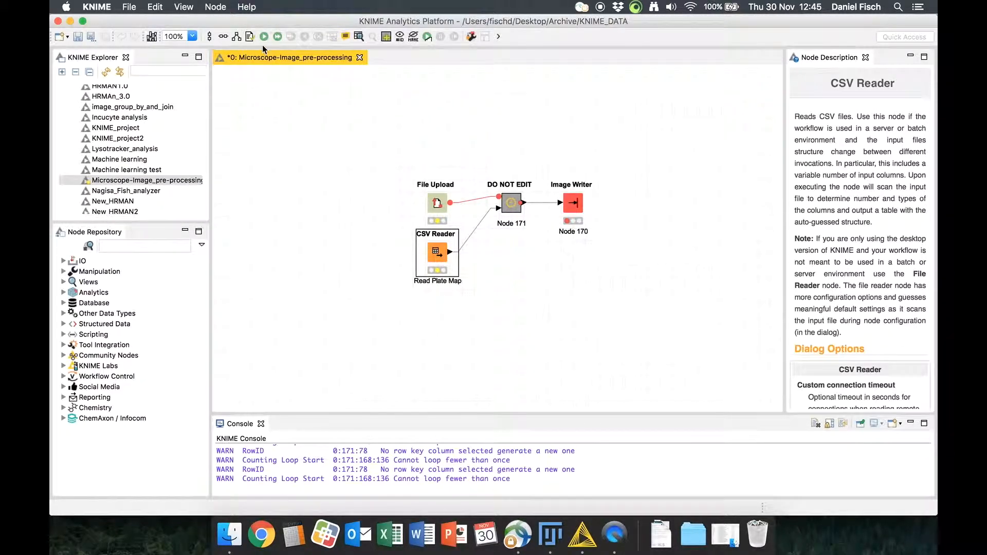
{"action": "left_click", "coordinate": [375, 261]}
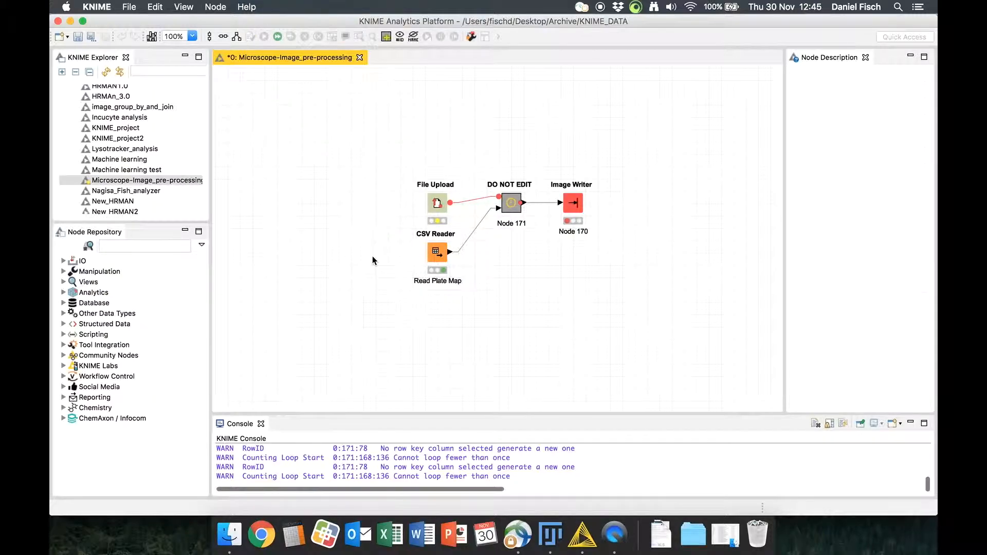
Step: View the CSV Reader node's output file table and close it
{"action": "left_click", "coordinate": [441, 258]}
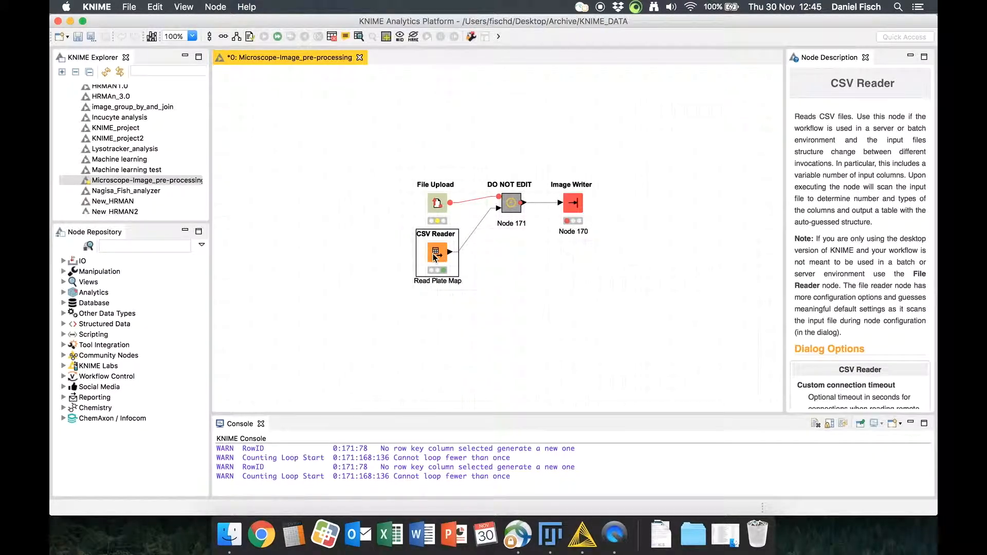
{"action": "right_click", "coordinate": [440, 256]}
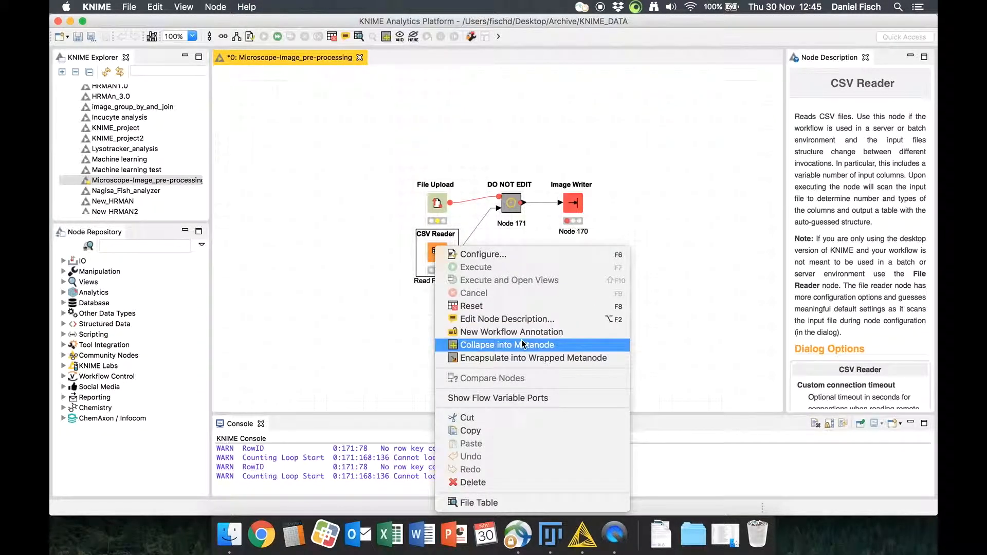
{"action": "left_click", "coordinate": [504, 504]}
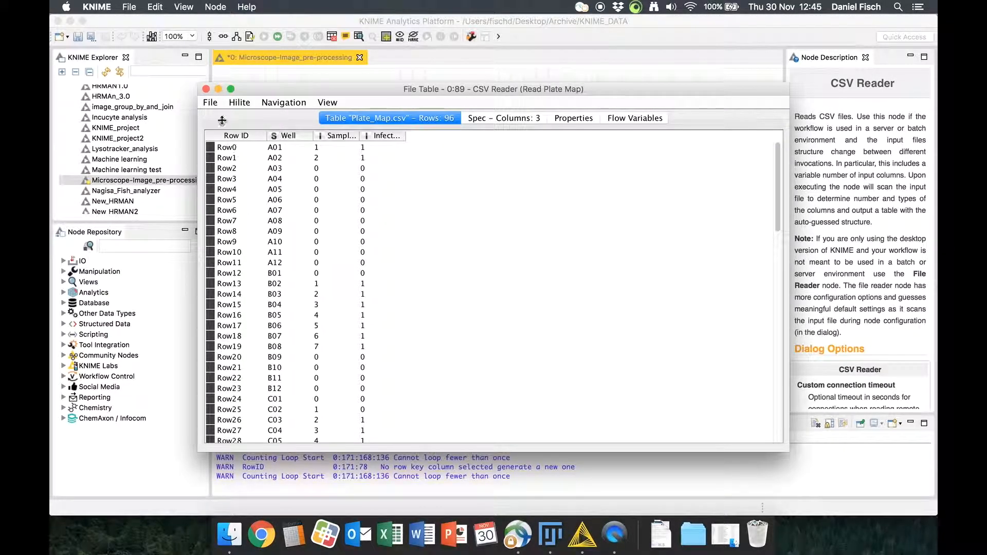
{"action": "left_click", "coordinate": [206, 89]}
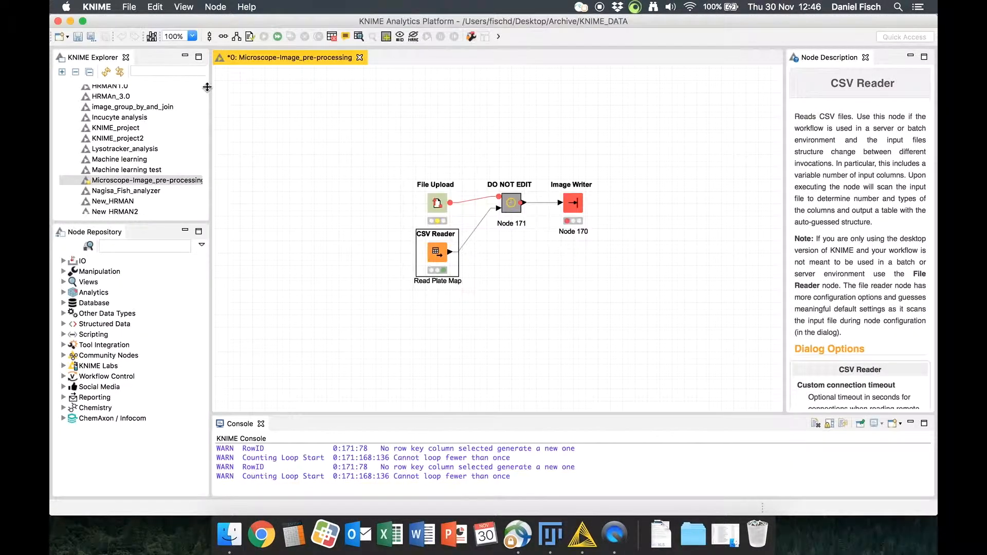
Step: Open the File Upload node's configuration and browse for its default file, checking the contents of Microscope images within Test images
{"action": "double_click", "coordinate": [438, 204]}
{"action": "left_click_drag", "start_coordinate": [433, 105], "coordinate": [390, 58]}
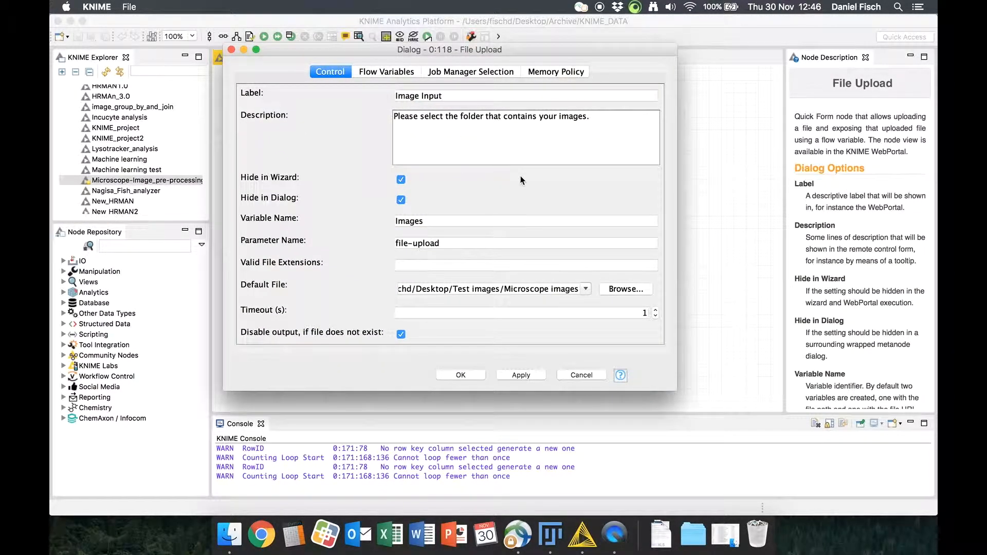
{"action": "left_click", "coordinate": [626, 289]}
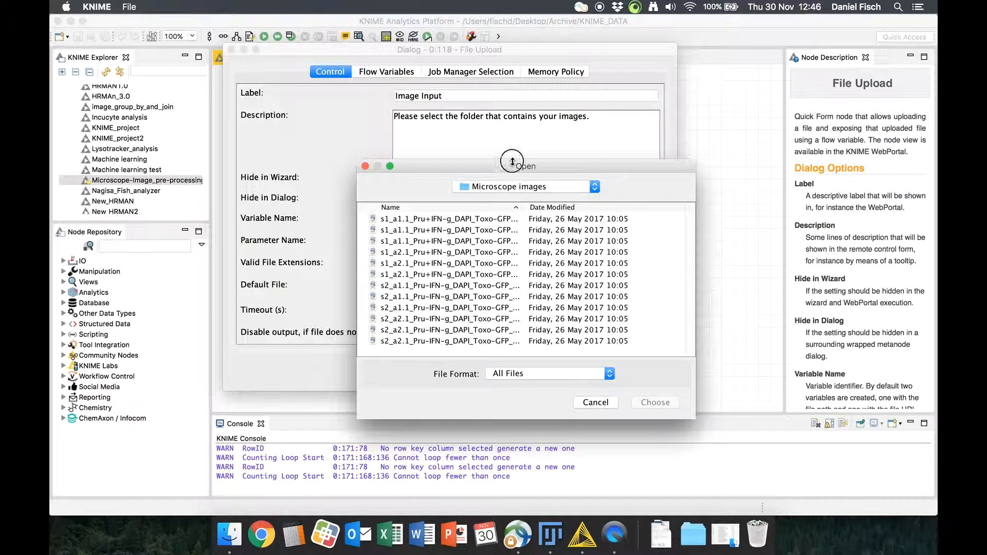
{"action": "left_click_drag", "start_coordinate": [512, 164], "coordinate": [486, 141]}
{"action": "left_click", "coordinate": [489, 164]}
{"action": "left_click", "coordinate": [489, 177]}
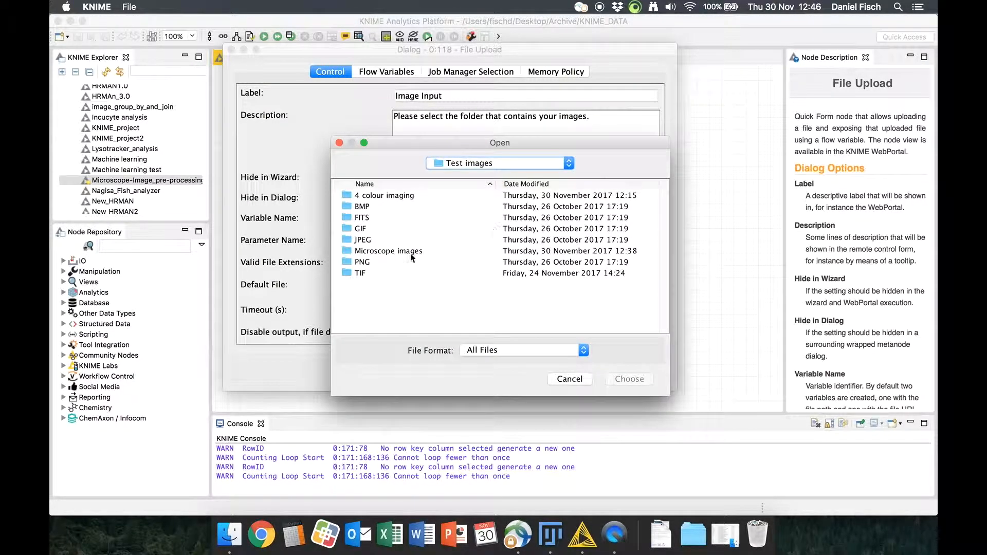
{"action": "double_click", "coordinate": [391, 251]}
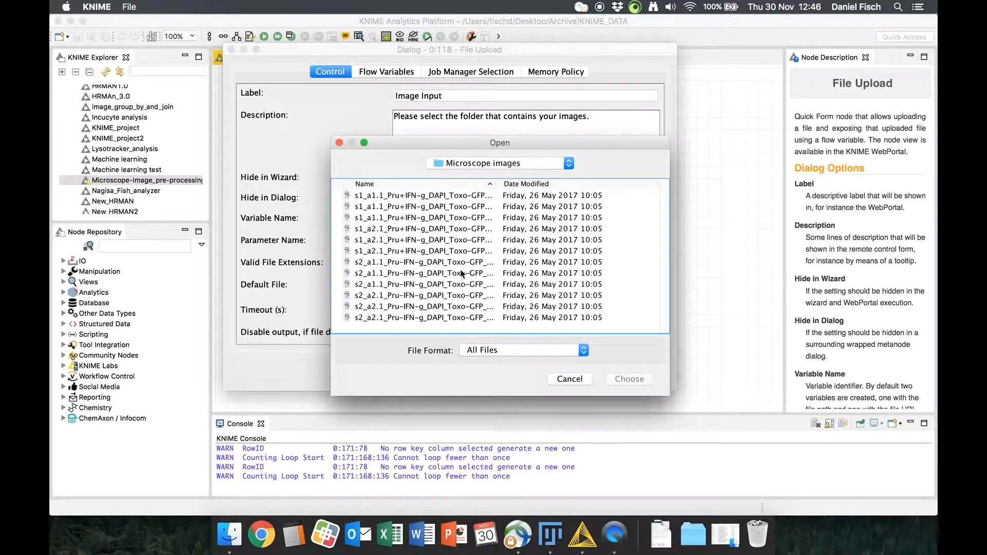
Step: Set the Microscope images folder as the File Upload node's default file, apply the configuration and execute the node
{"action": "left_click", "coordinate": [508, 163]}
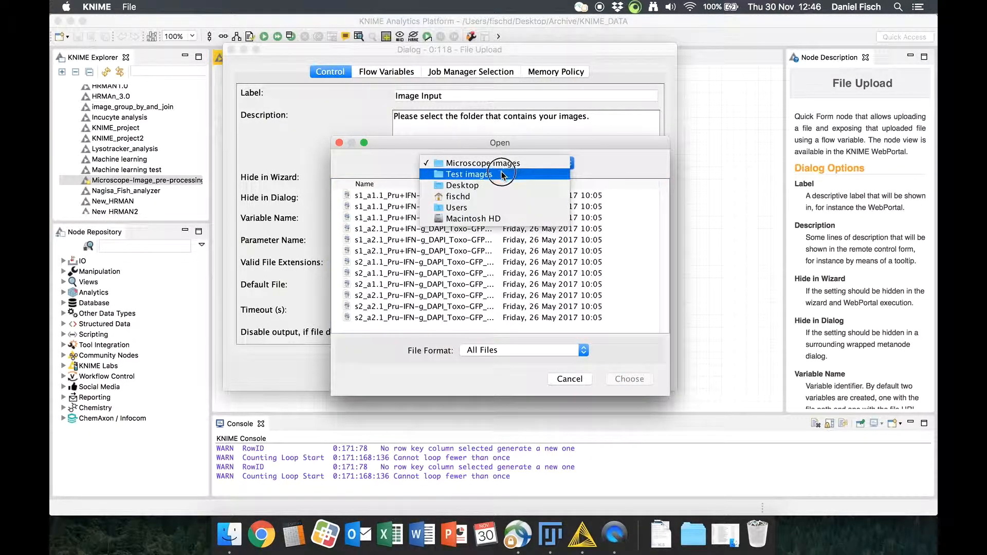
{"action": "left_click", "coordinate": [495, 176]}
{"action": "left_click", "coordinate": [413, 251]}
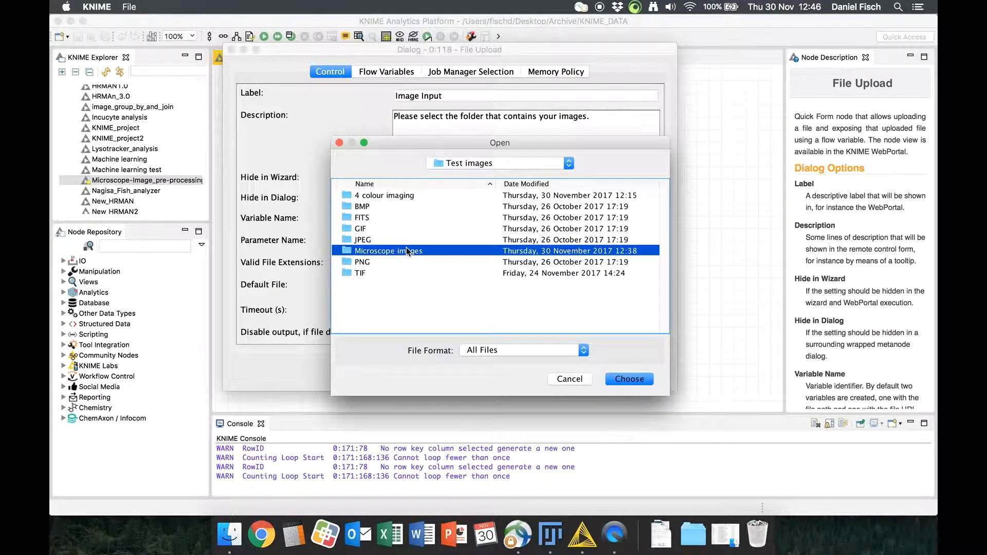
{"action": "left_click", "coordinate": [621, 379]}
{"action": "left_click", "coordinate": [521, 375]}
{"action": "left_click", "coordinate": [461, 375]}
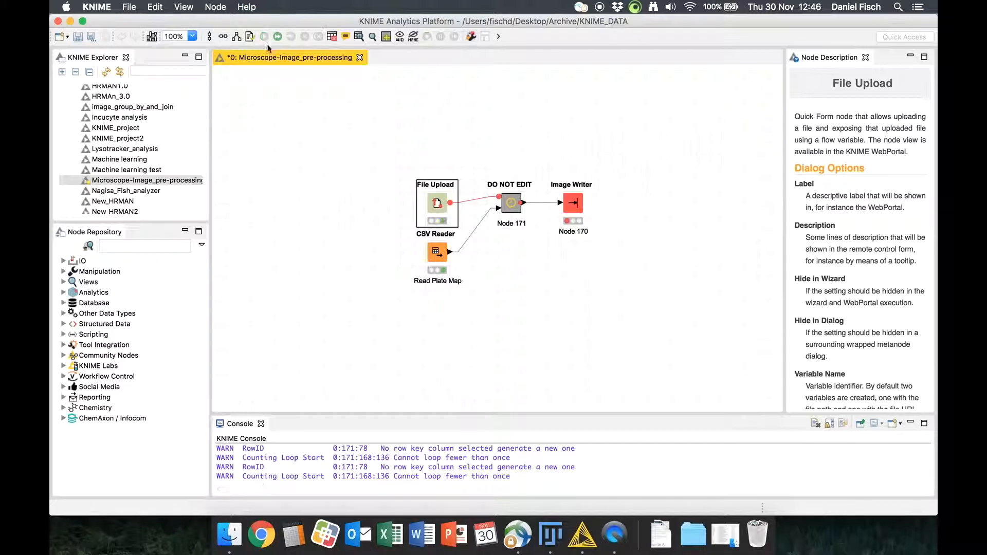
{"action": "left_click", "coordinate": [382, 153]}
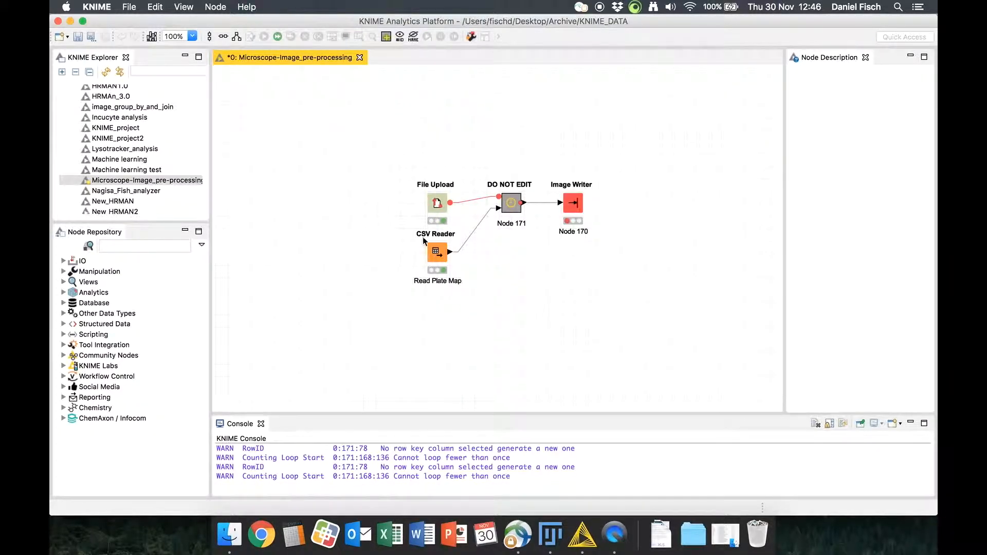
{"action": "left_click", "coordinate": [434, 258]}
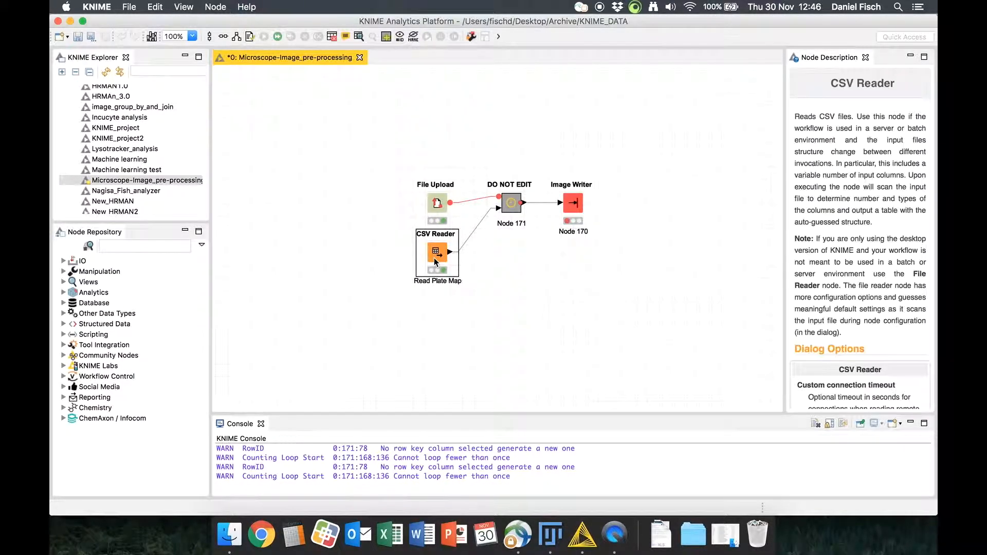
{"action": "left_click", "coordinate": [436, 204]}
{"action": "left_click", "coordinate": [367, 190]}
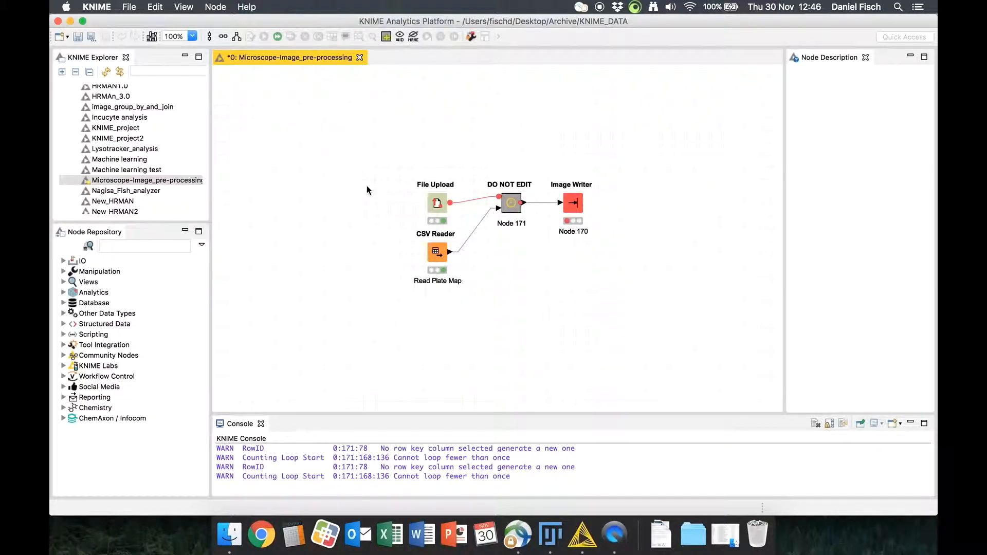
Step: Execute the workflow through the Image Writer node, entering 2 samples, 2 fields per sample and 3 channels, and confirm the summary with 1
{"action": "left_click", "coordinate": [576, 203]}
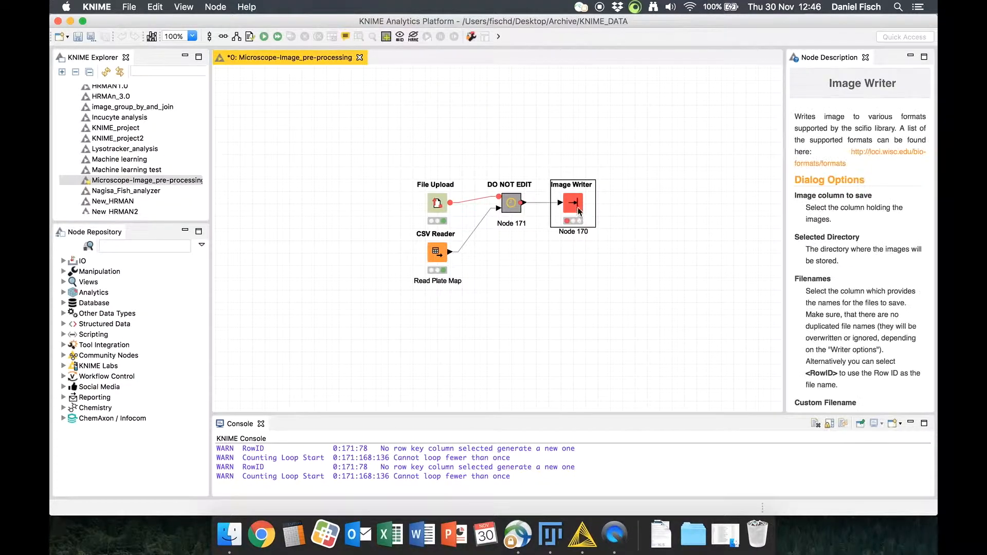
{"action": "left_click", "coordinate": [265, 37]}
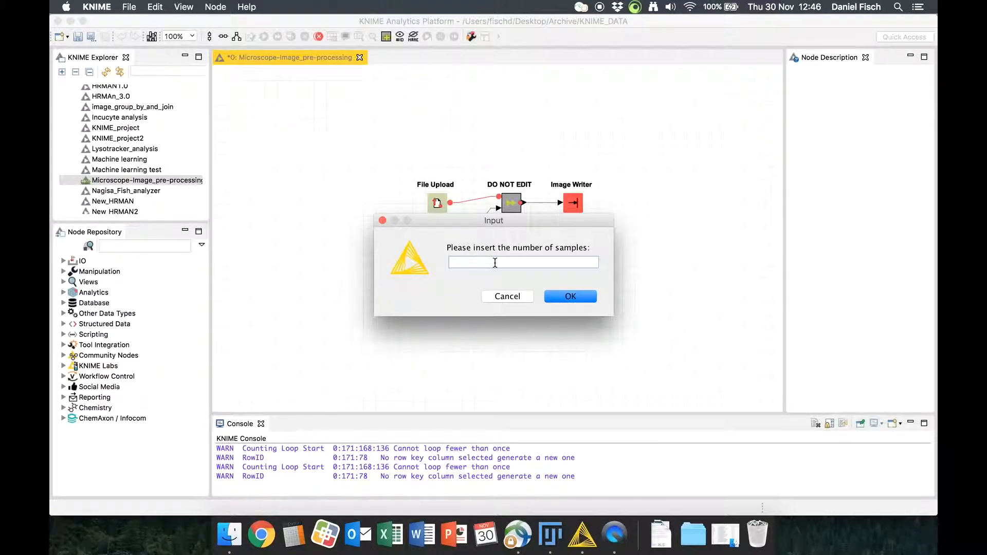
{"action": "type", "text": "2"}
{"action": "key", "text": "Return"}
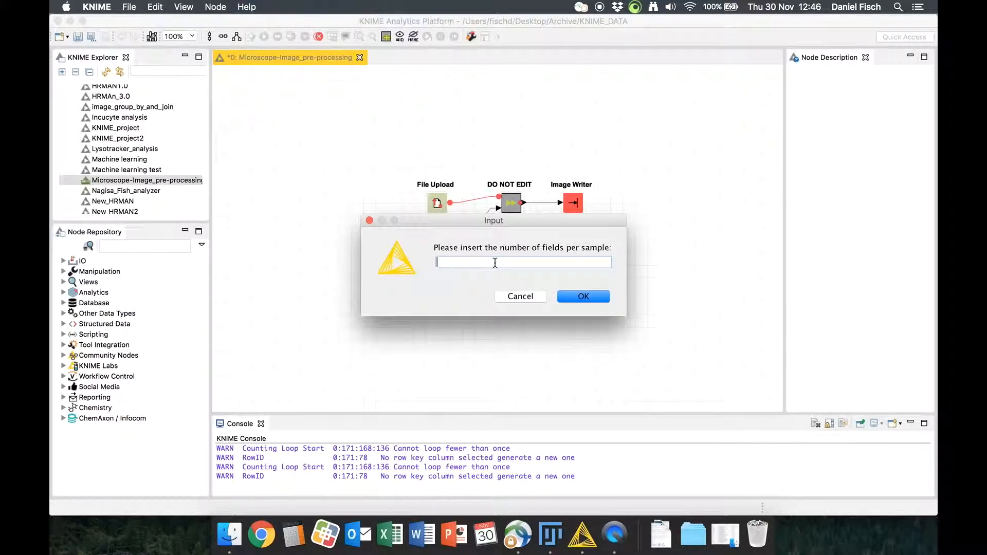
{"action": "type", "text": "2"}
{"action": "key", "text": "Return"}
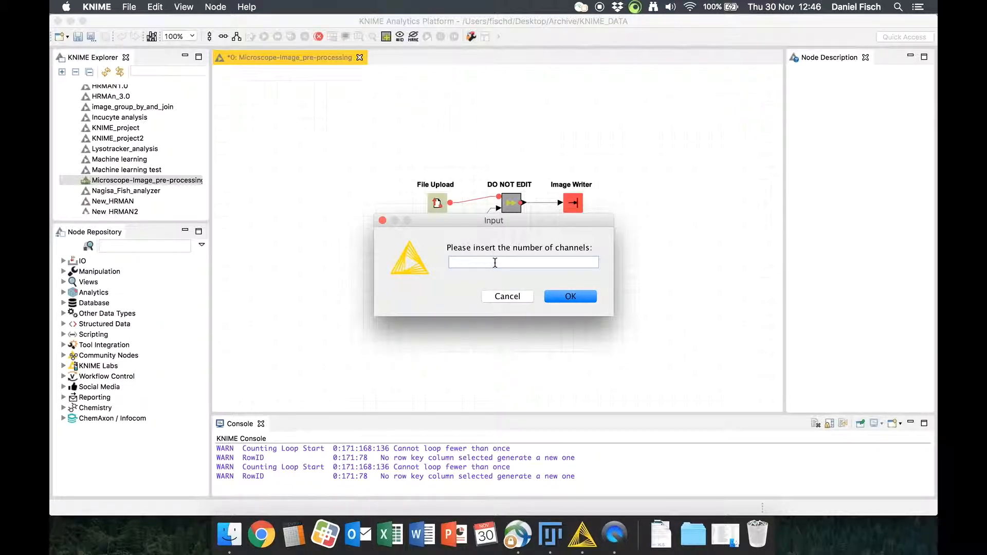
{"action": "type", "text": "3"}
{"action": "key", "text": "Return"}
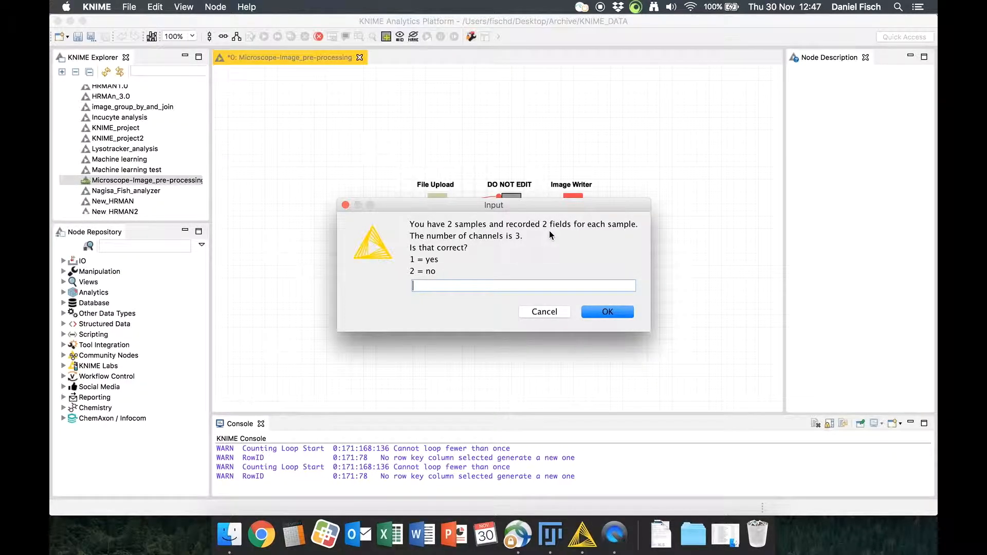
{"action": "type", "text": "1"}
{"action": "left_click", "coordinate": [606, 312]}
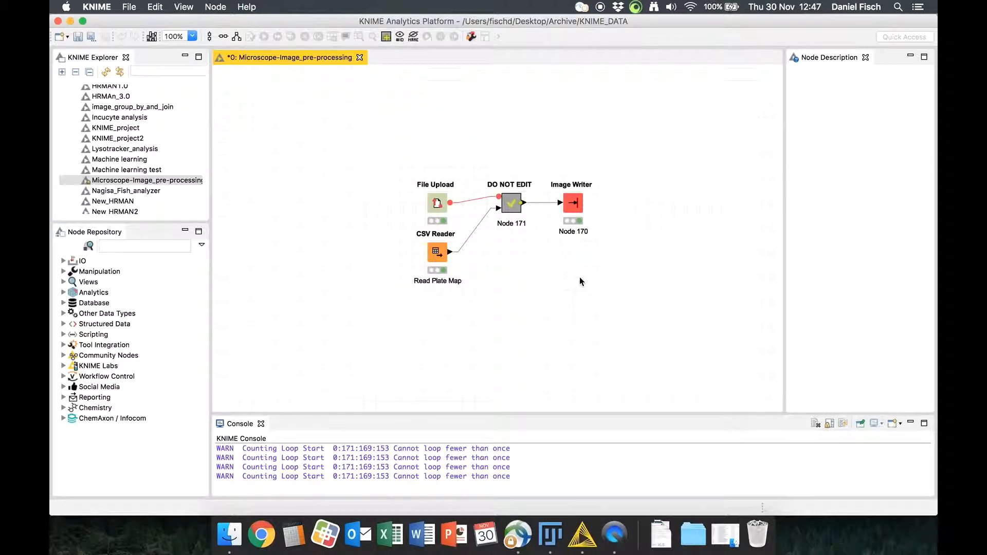
Step: Switch to Finder and examine the newly written files from A02f01d02.tif to A01f00d00.tif in the Microscope images folder
{"action": "left_click", "coordinate": [229, 540]}
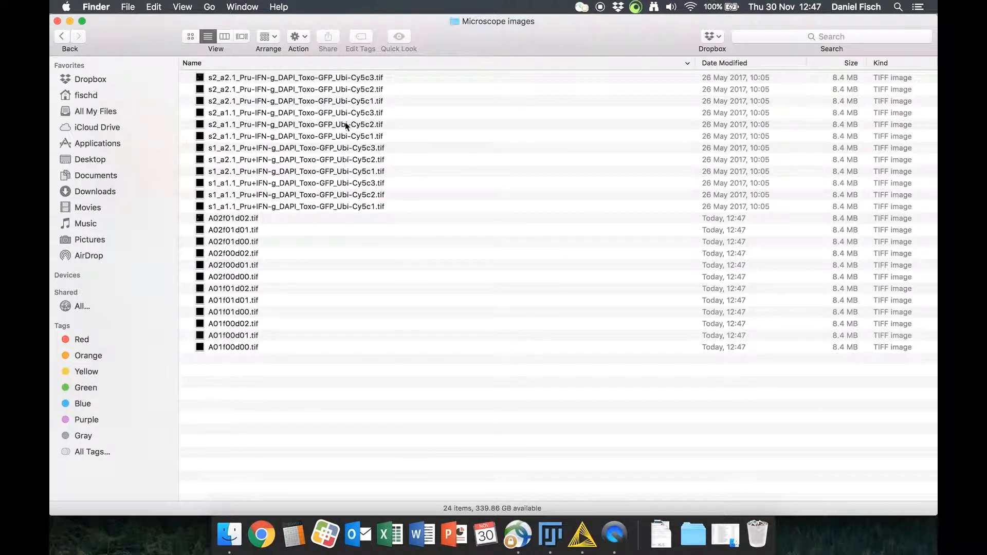
{"action": "left_click", "coordinate": [242, 217]}
{"action": "left_click", "coordinate": [234, 346], "text": "shift"}
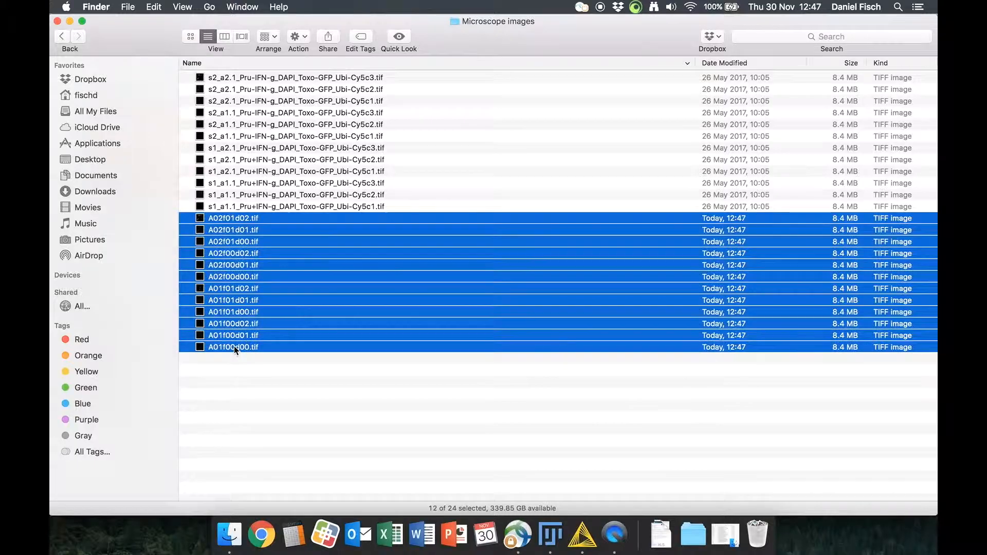
{"action": "left_click", "coordinate": [284, 415]}
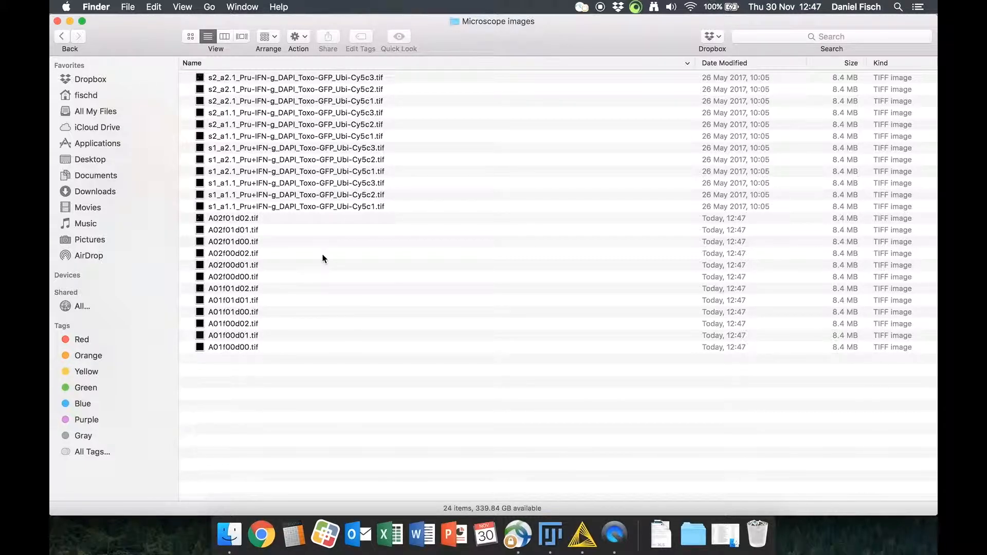
Step: View the original image s1_a1.1_Pru+IFN-g_DAPI_Toxo-GFP_Ubi-Cy5c1.tif in Preview and close it
{"action": "left_click", "coordinate": [322, 207]}
{"action": "double_click", "coordinate": [321, 207]}
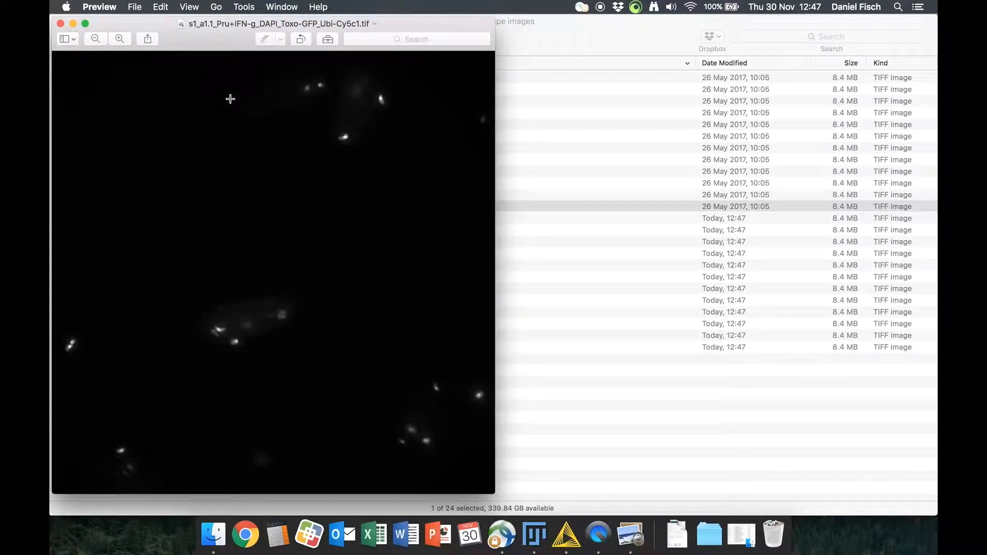
{"action": "left_click", "coordinate": [60, 24]}
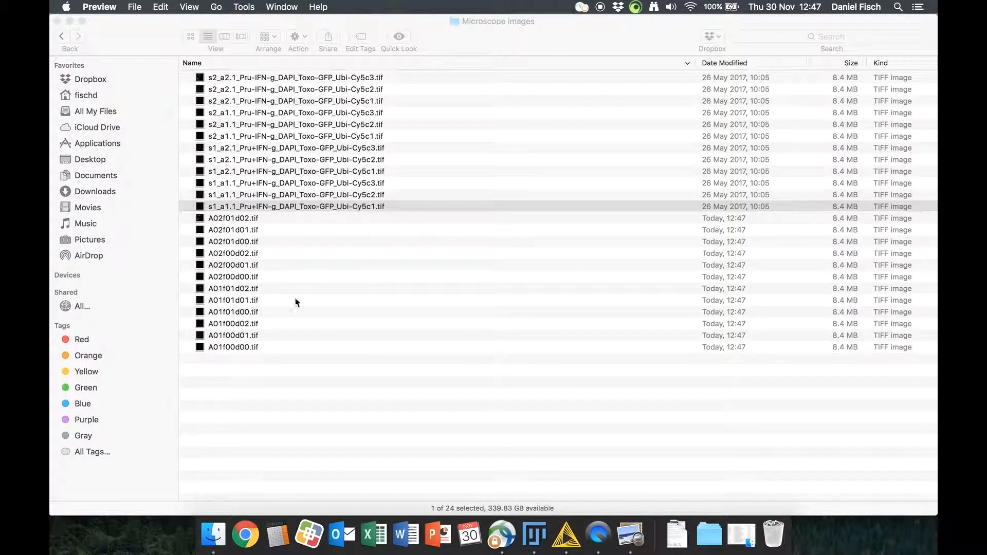
Step: View the new image A01f00d00.tif in Preview, close it, and compare the original c1 and c2 files with their renamed copies
{"action": "double_click", "coordinate": [231, 348]}
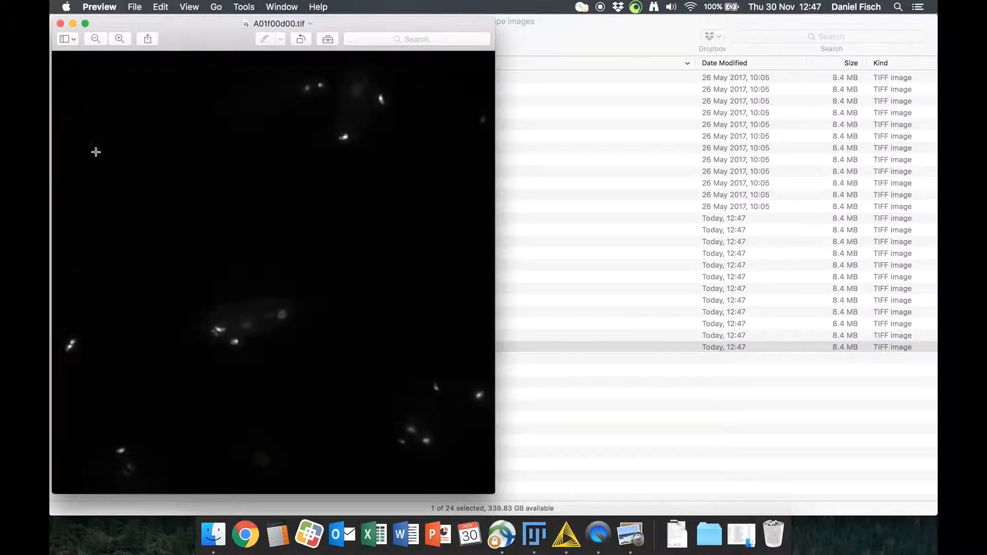
{"action": "left_click", "coordinate": [60, 23]}
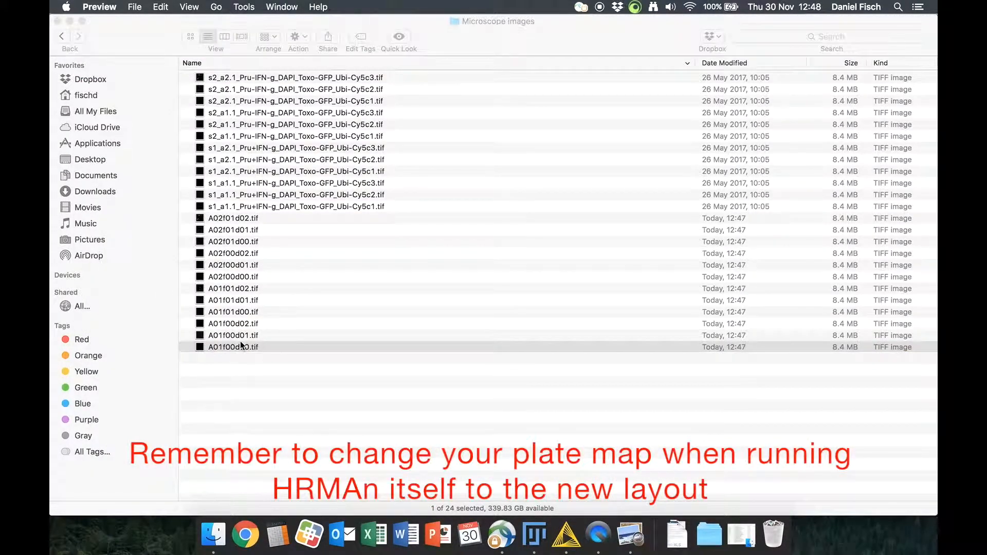
{"action": "left_click", "coordinate": [335, 208]}
{"action": "left_click", "coordinate": [237, 338]}
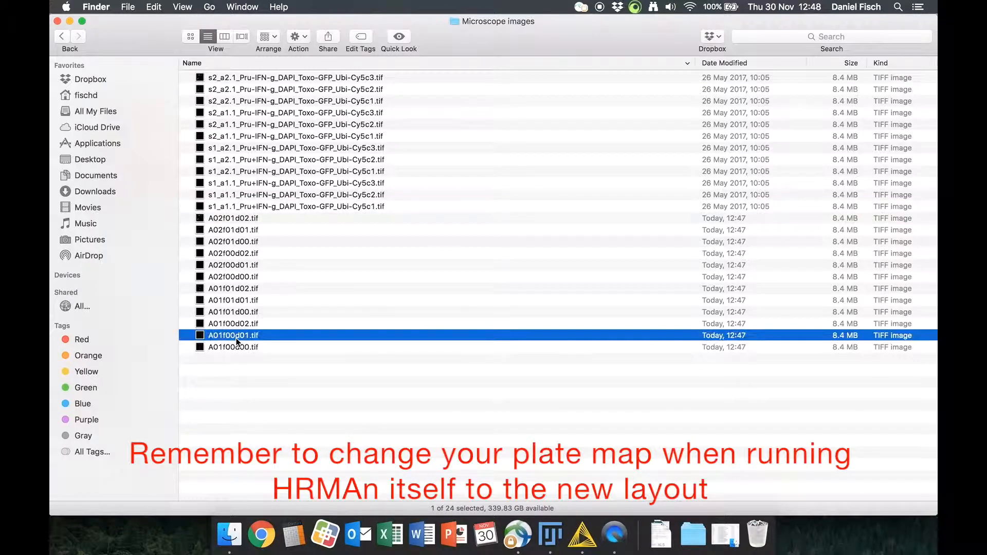
{"action": "left_click", "coordinate": [341, 195]}
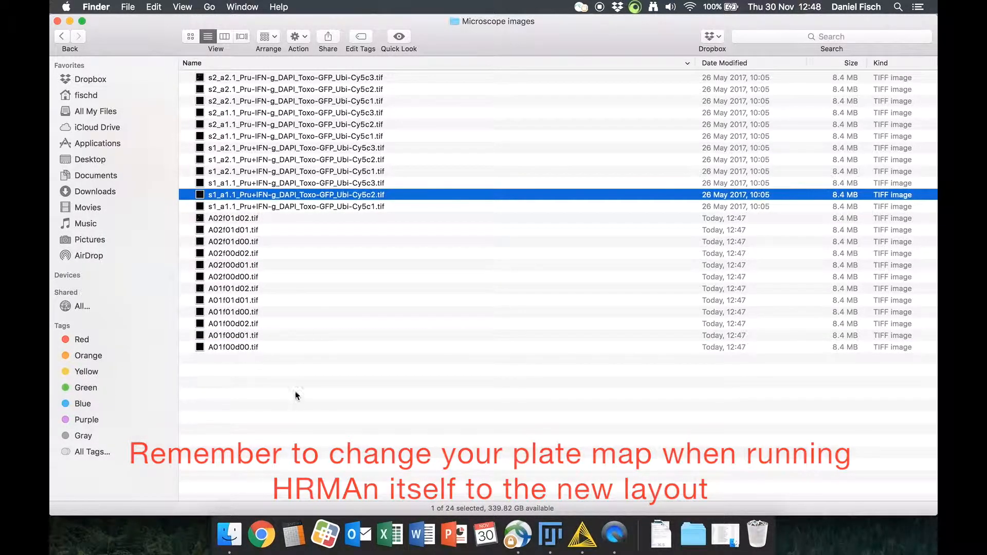
Step: Delete the original s1 and s2 .tif files from the Microscope images folder, keeping only the files with plate-style names
{"action": "left_click", "coordinate": [333, 409]}
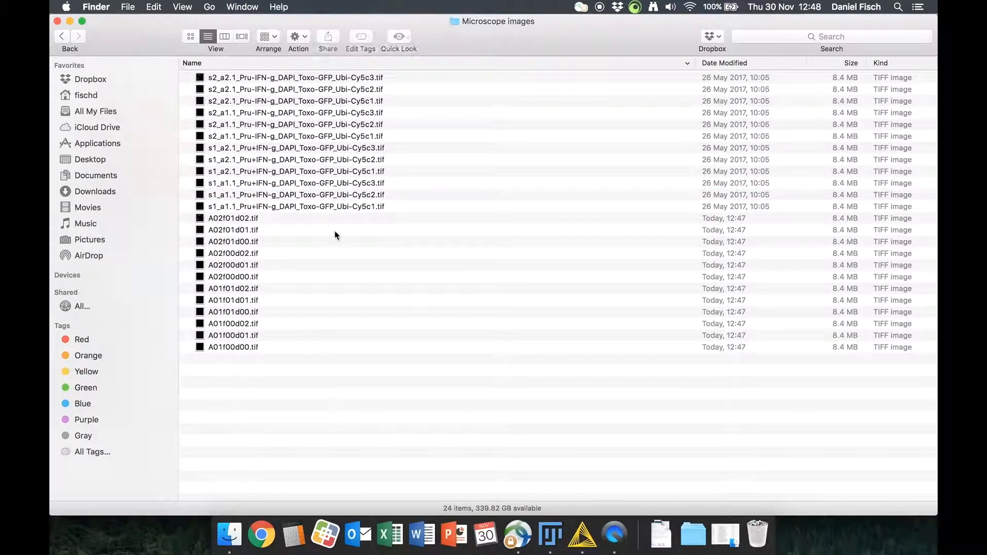
{"action": "left_click", "coordinate": [329, 206]}
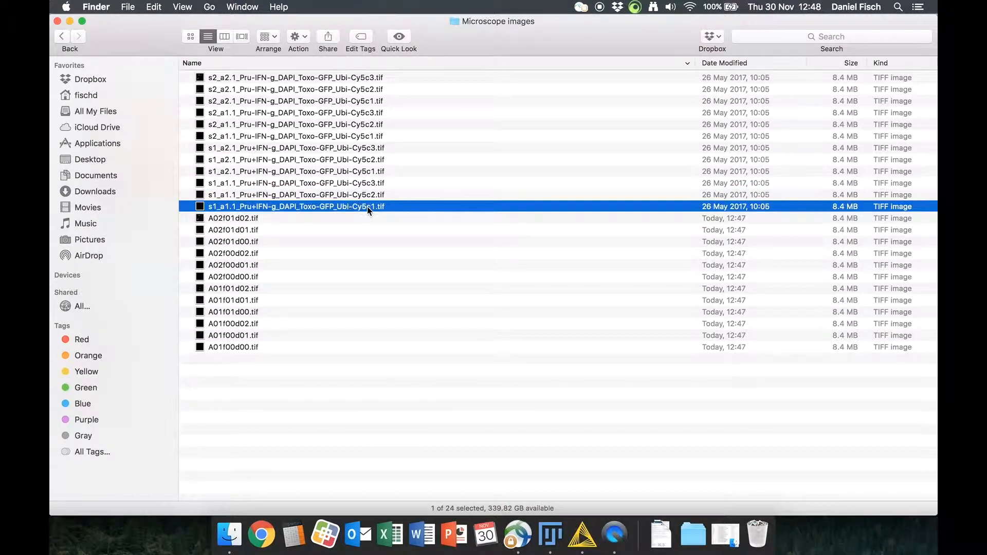
{"action": "left_click", "coordinate": [299, 77], "text": "shift"}
{"action": "key", "text": "super+BackSpace"}
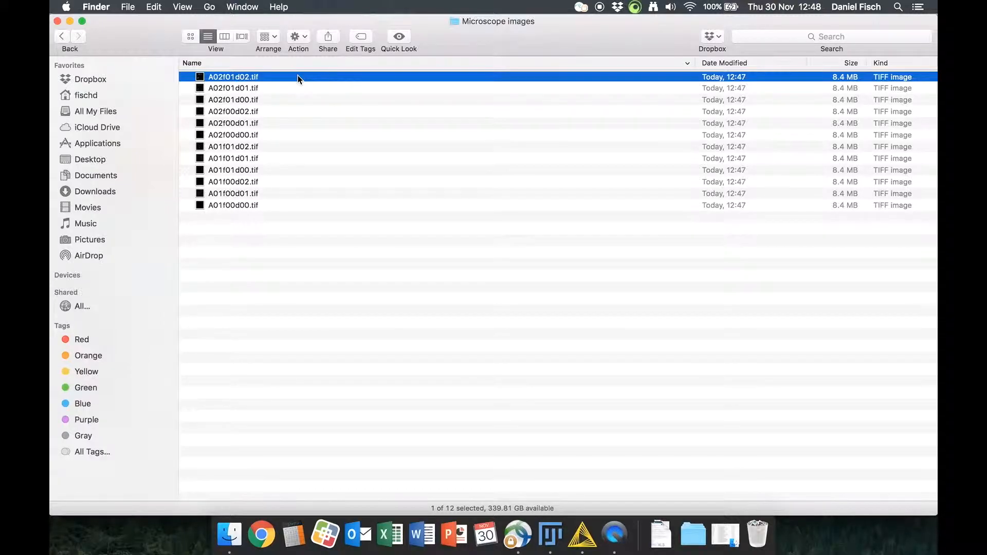
{"action": "left_click", "coordinate": [317, 232]}
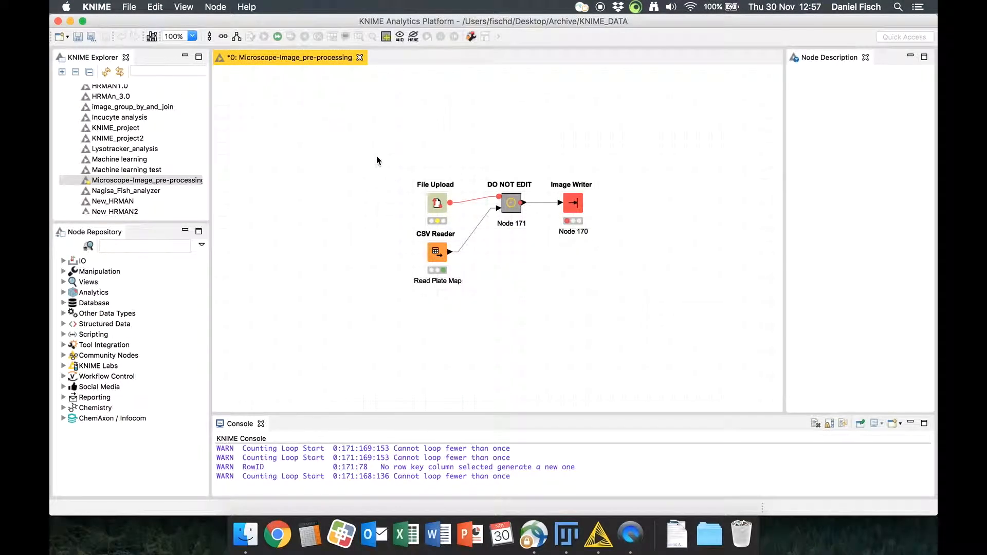
Step: Switch to Finder to examine the s12_THP-1-4h source files in the 4 colour imaging folder, and minimize the window
{"action": "left_click", "coordinate": [246, 532]}
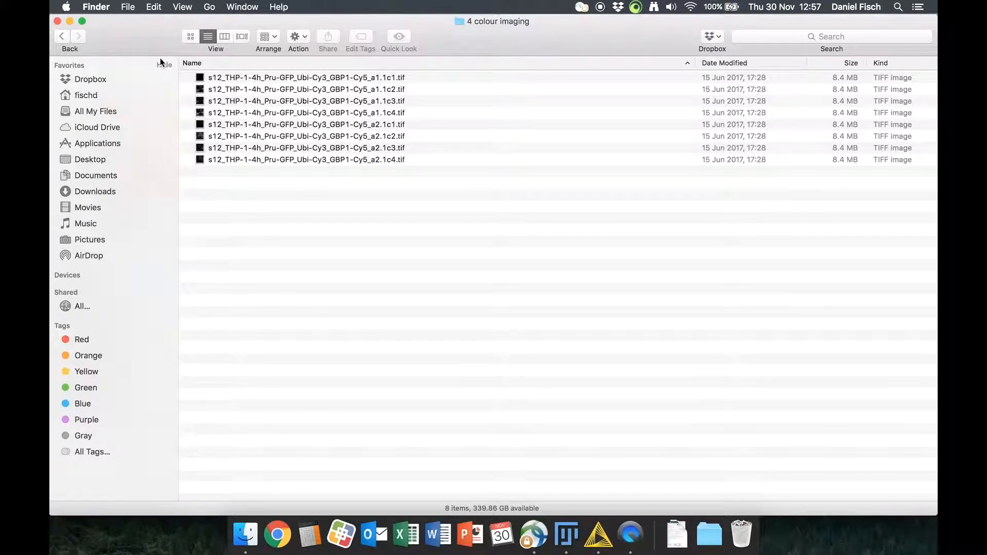
{"action": "left_click", "coordinate": [71, 21]}
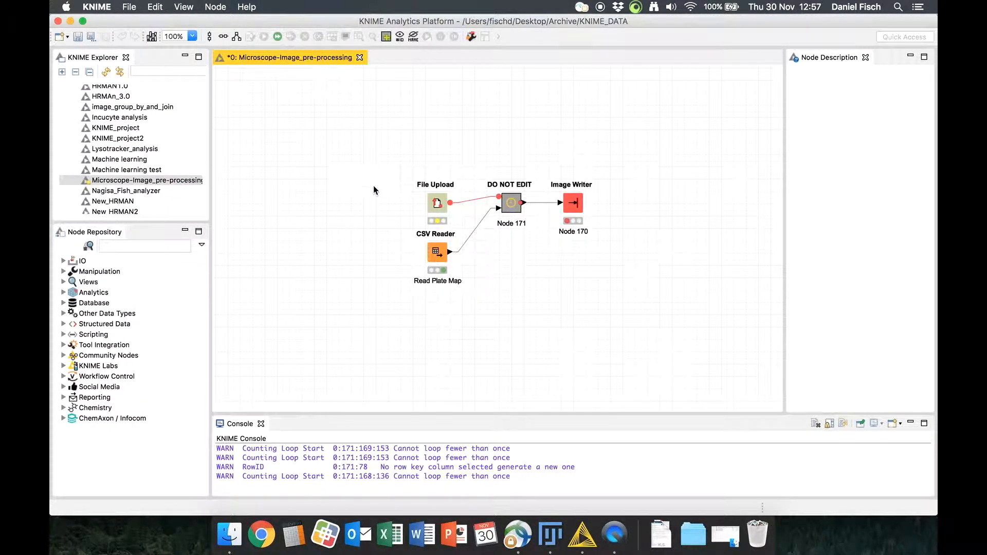
Step: Set the 4 colour imaging folder inside Test images as the File Upload node's default file and apply the configuration
{"action": "left_click", "coordinate": [436, 210]}
{"action": "double_click", "coordinate": [435, 211]}
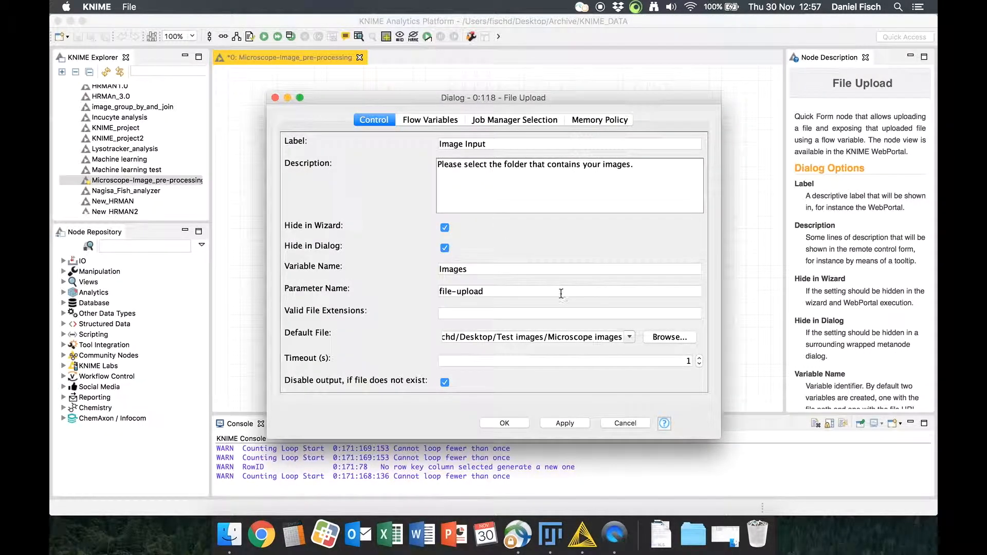
{"action": "left_click", "coordinate": [662, 338]}
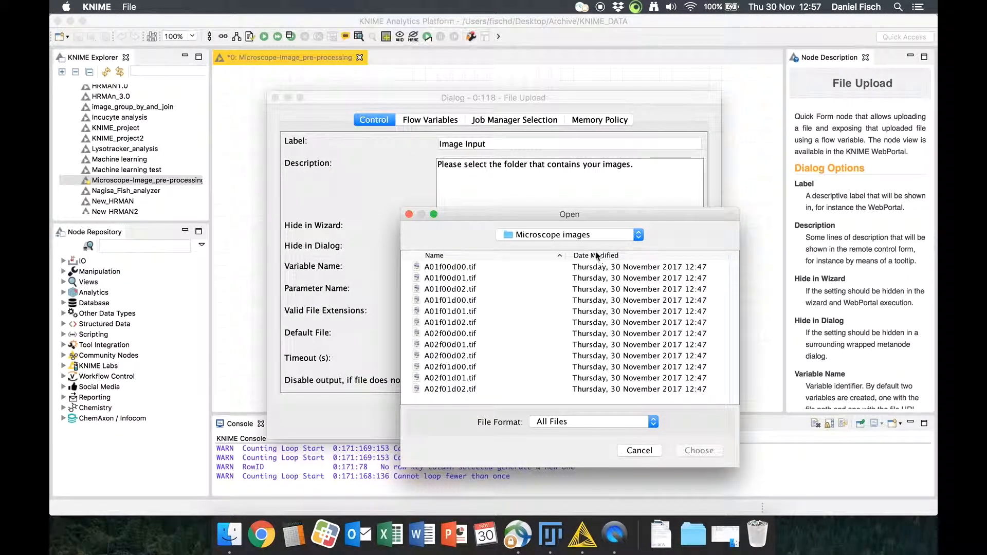
{"action": "left_click_drag", "start_coordinate": [584, 215], "coordinate": [491, 133]}
{"action": "left_click", "coordinate": [476, 152]}
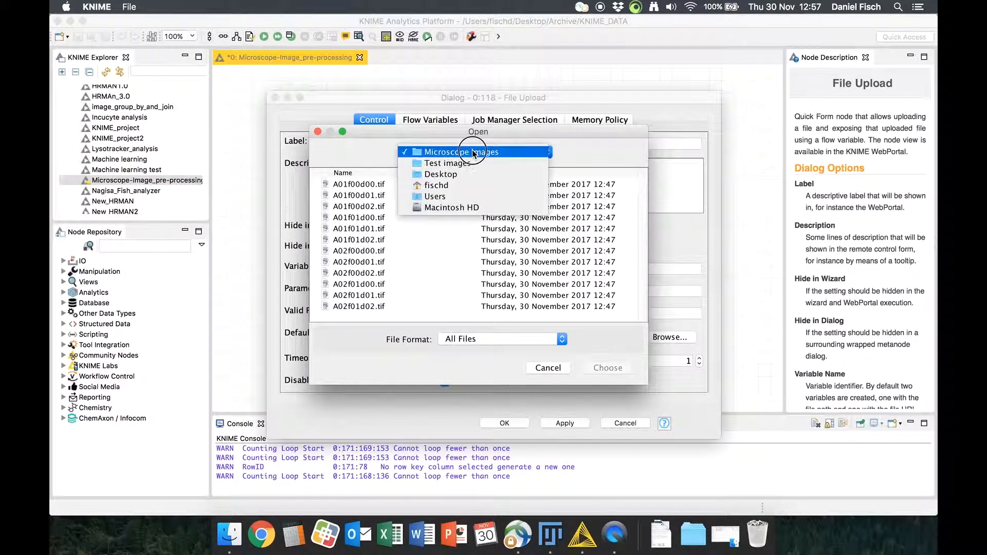
{"action": "left_click", "coordinate": [443, 163]}
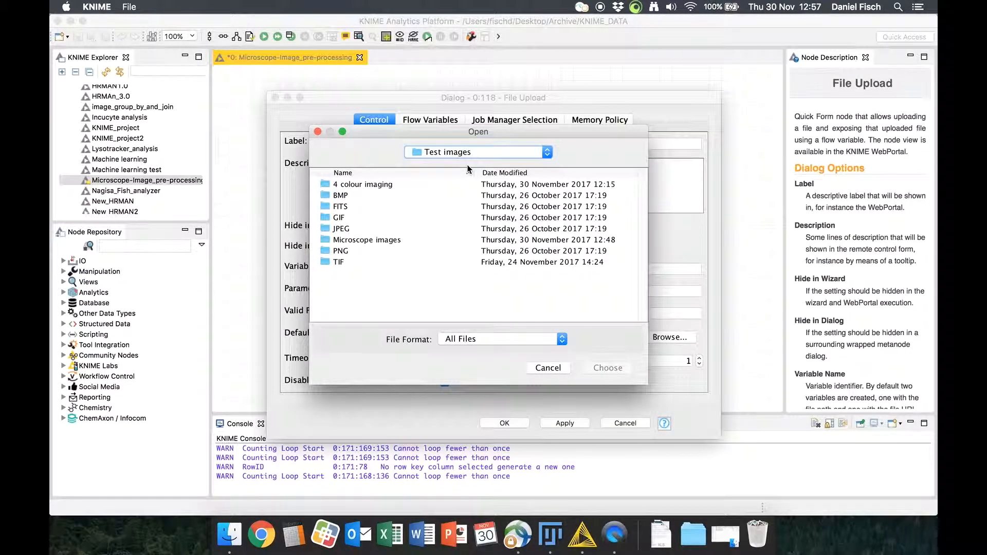
{"action": "left_click", "coordinate": [372, 187]}
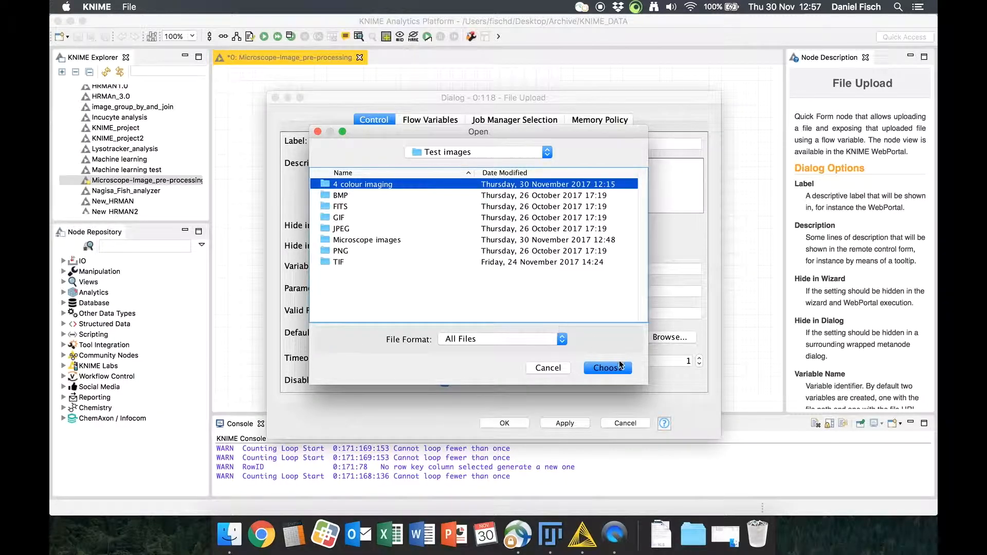
{"action": "left_click", "coordinate": [599, 368]}
{"action": "left_click", "coordinate": [569, 423]}
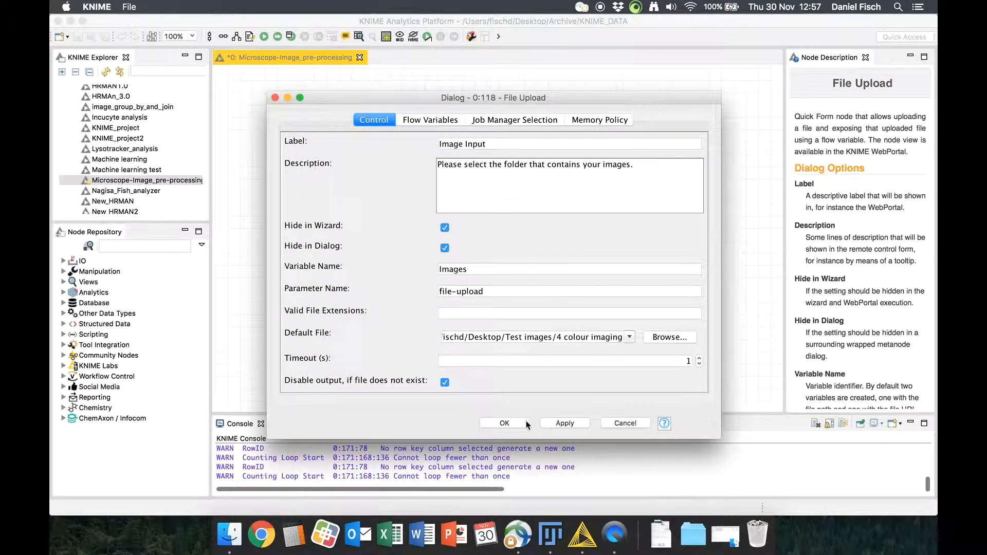
{"action": "left_click", "coordinate": [505, 423]}
Step: Execute the workflow through the Image Writer node, entering 1 sample, 2 fields per sample and 4 channels, and confirm the summary with 1
{"action": "left_click", "coordinate": [569, 200]}
{"action": "left_click", "coordinate": [264, 36]}
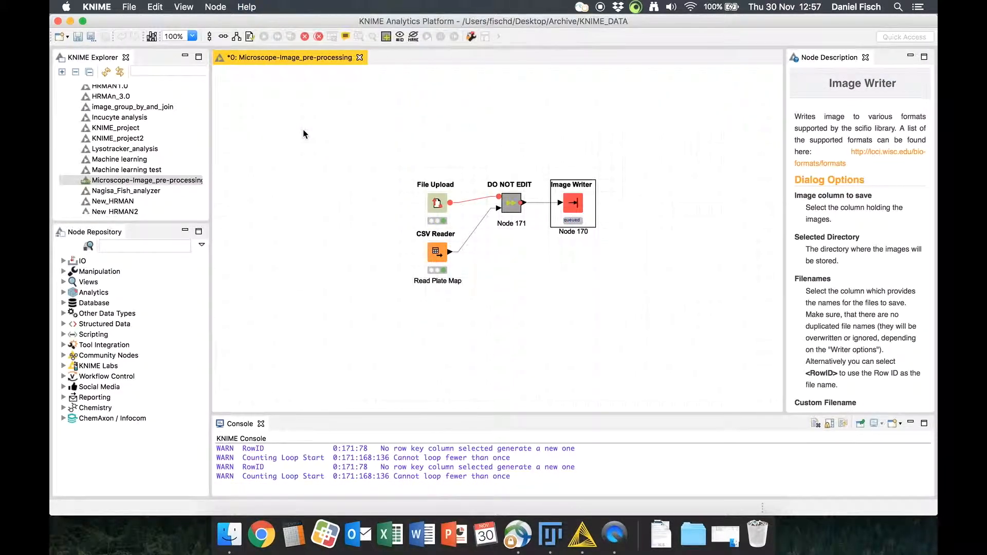
{"action": "left_click", "coordinate": [459, 260]}
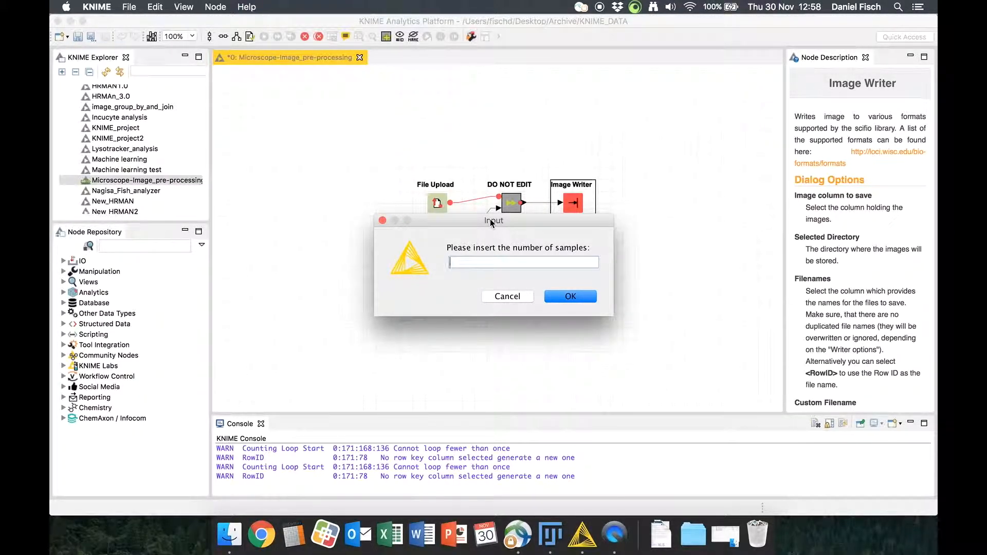
{"action": "type", "text": "1"}
{"action": "key", "text": "Return"}
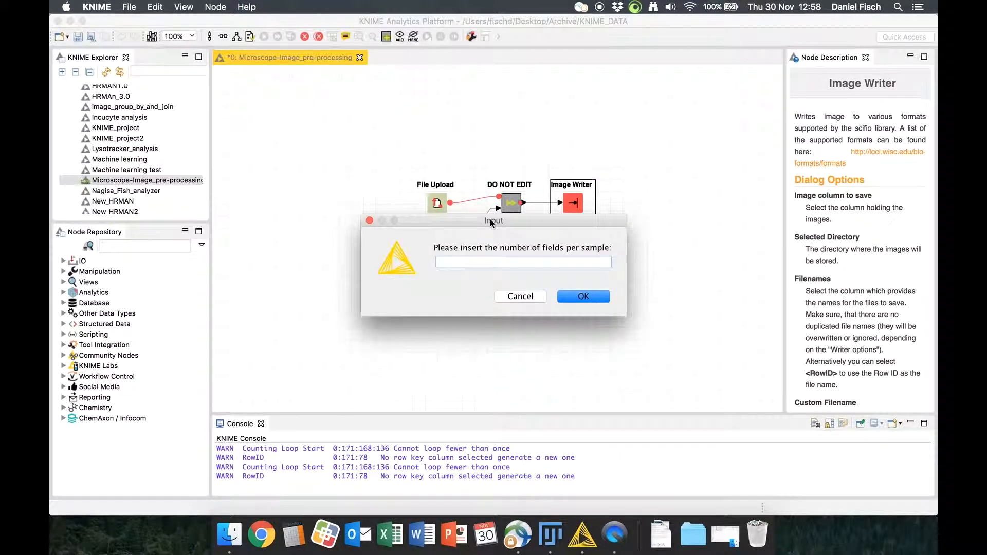
{"action": "type", "text": "2"}
{"action": "key", "text": "Return"}
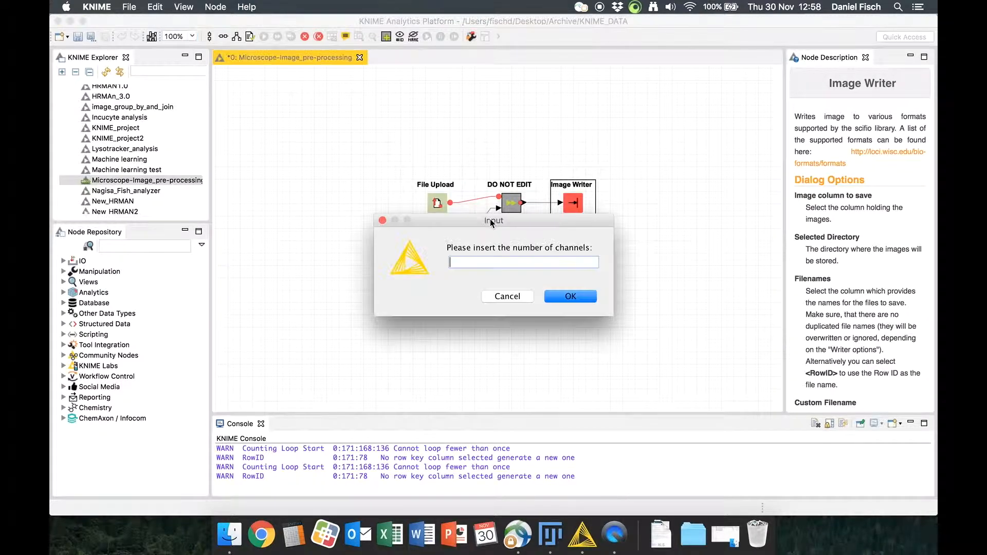
{"action": "type", "text": "4"}
{"action": "key", "text": "Return"}
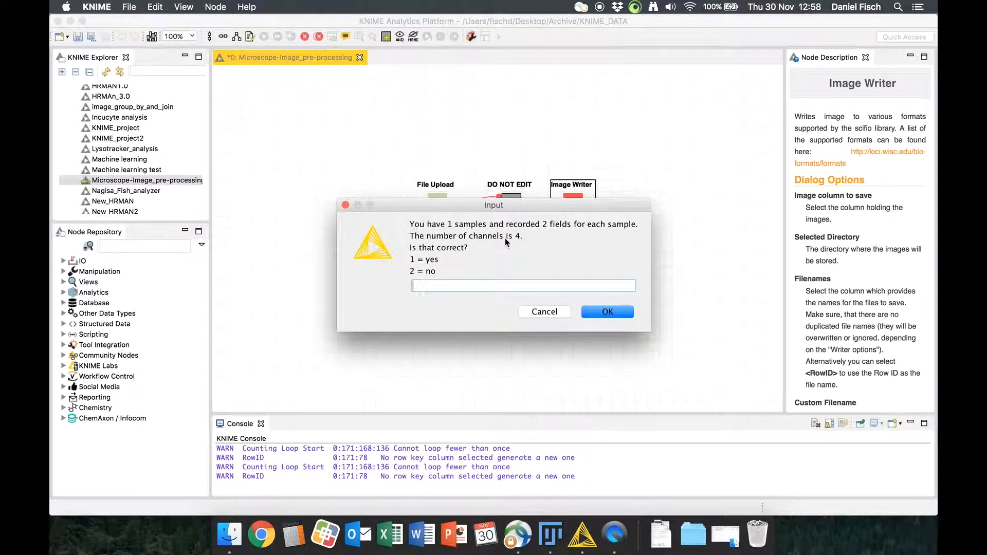
{"action": "type", "text": "1"}
{"action": "left_click", "coordinate": [608, 312]}
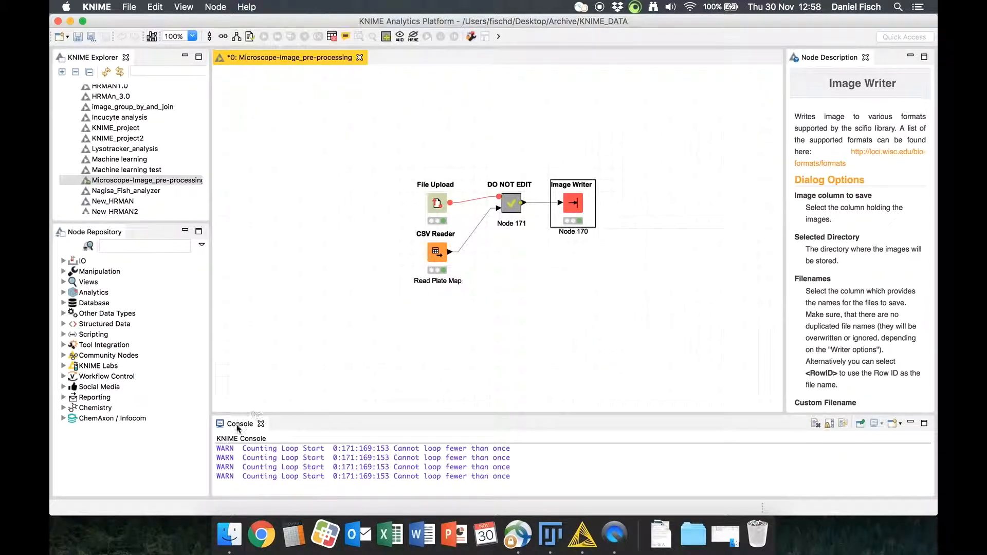
Step: Switch to Finder and compare the original s12_THP-1-4h_Pru-GFP_Ubi-Cy3_GBP1-Cy5_a1.1c1.tif with the new A01f00d00.tif in Preview, closing each image
{"action": "left_click", "coordinate": [230, 535]}
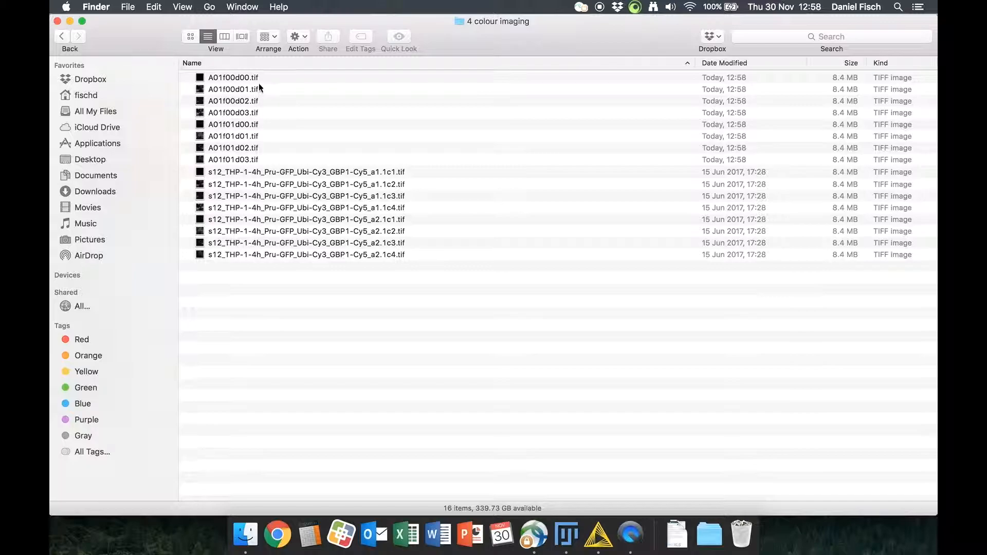
{"action": "double_click", "coordinate": [284, 172]}
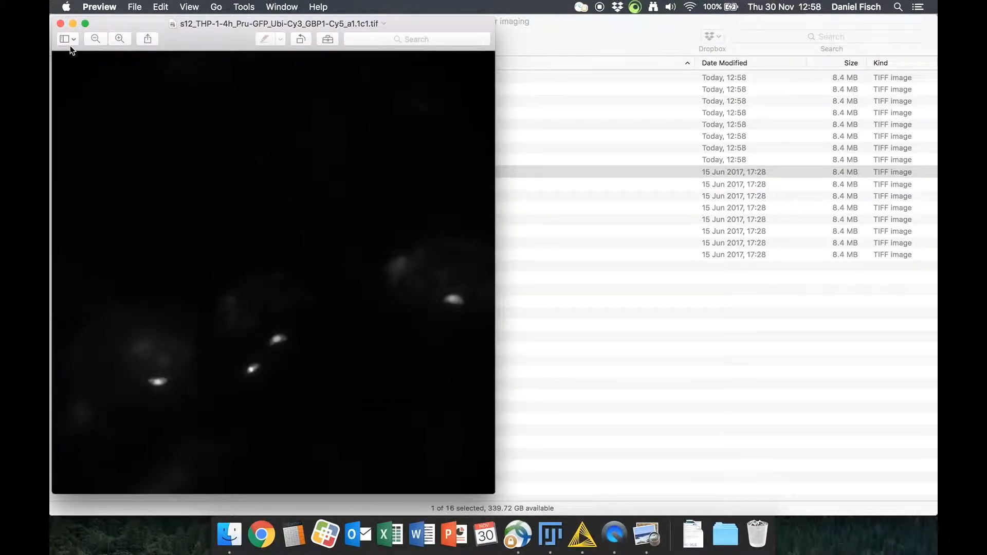
{"action": "left_click", "coordinate": [61, 23]}
{"action": "double_click", "coordinate": [233, 77]}
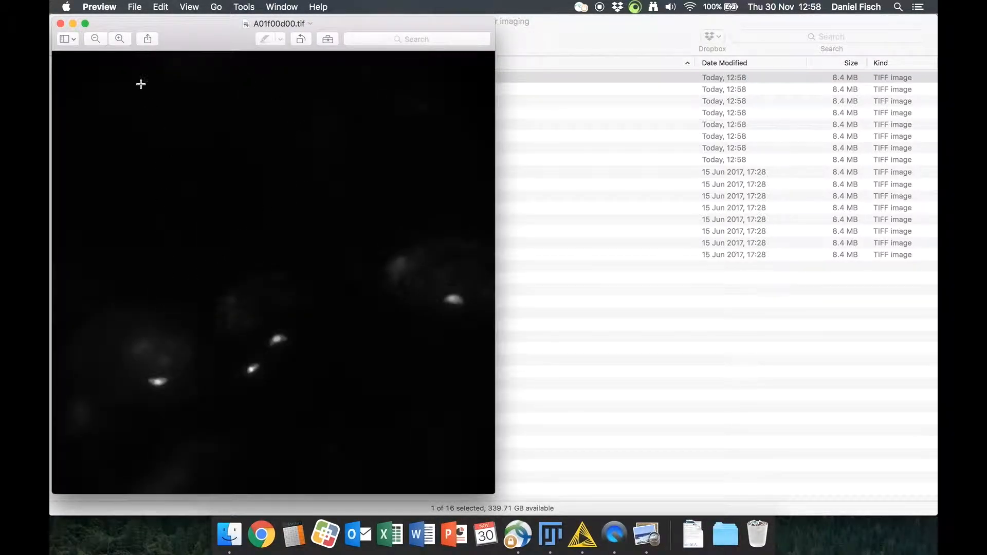
{"action": "left_click", "coordinate": [60, 23]}
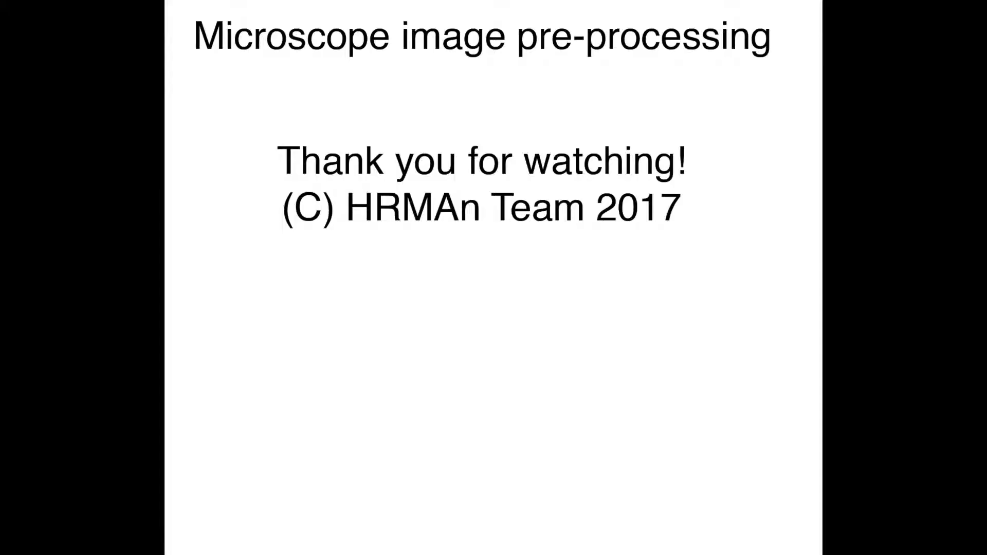